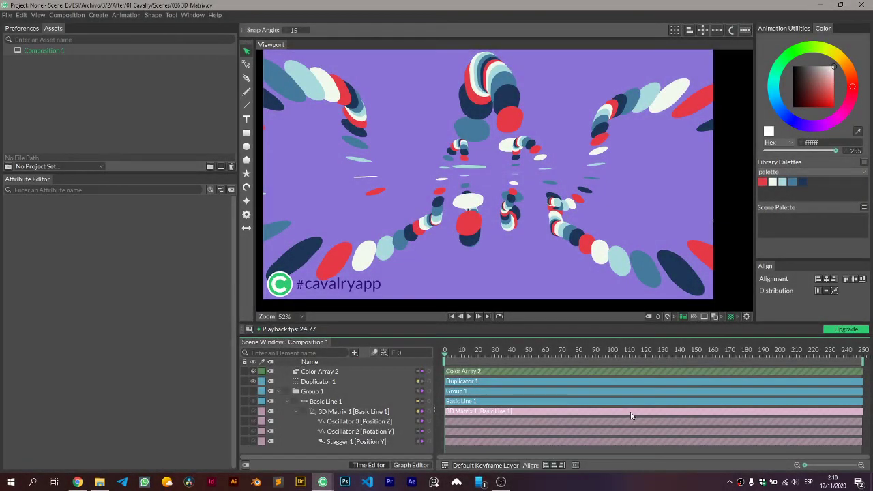
# Step: Play the finished animation, stop it, and rewind to the first frame
pyautogui.click(467, 317)
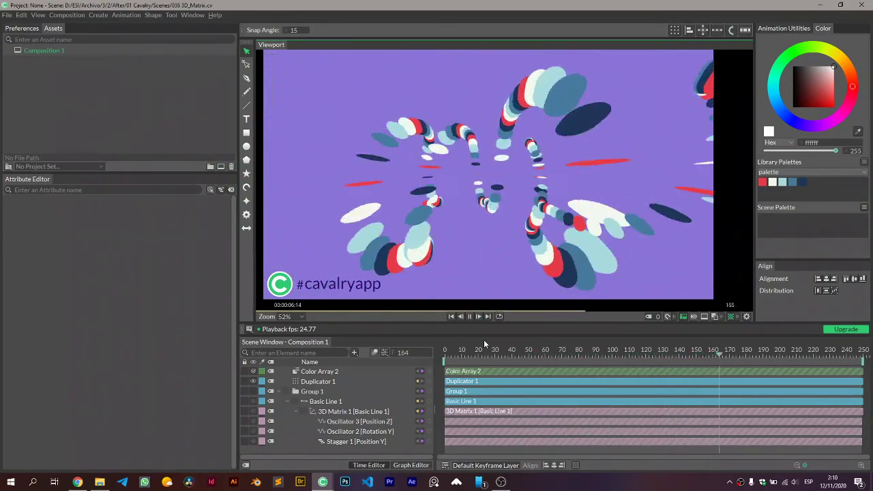
pyautogui.click(469, 316)
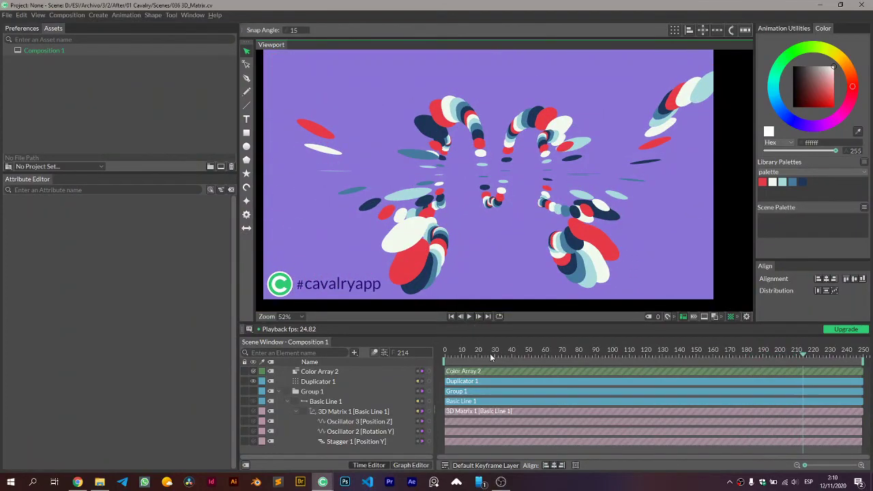
pyautogui.moveTo(491, 356); pyautogui.dragTo(447, 356)
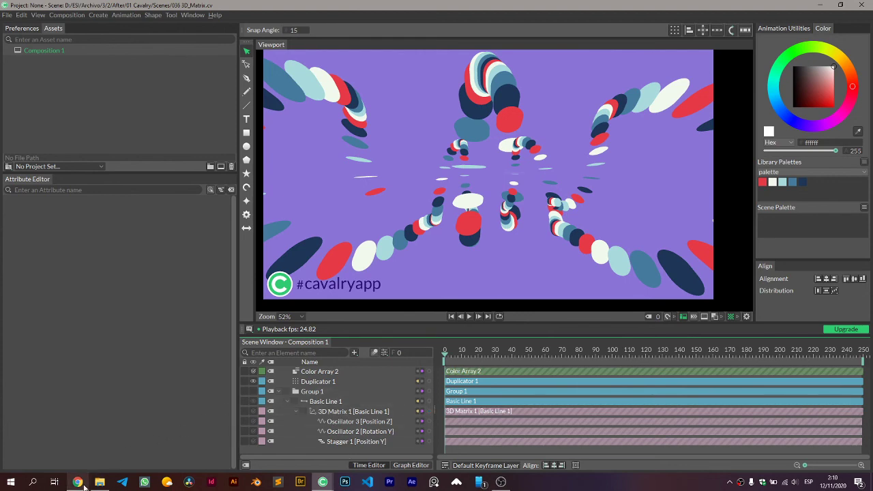
# Step: Browse the cavalry.app Instagram profile, viewing one video post and scrolling the grid
pyautogui.hotkey('alt', 'Tab')
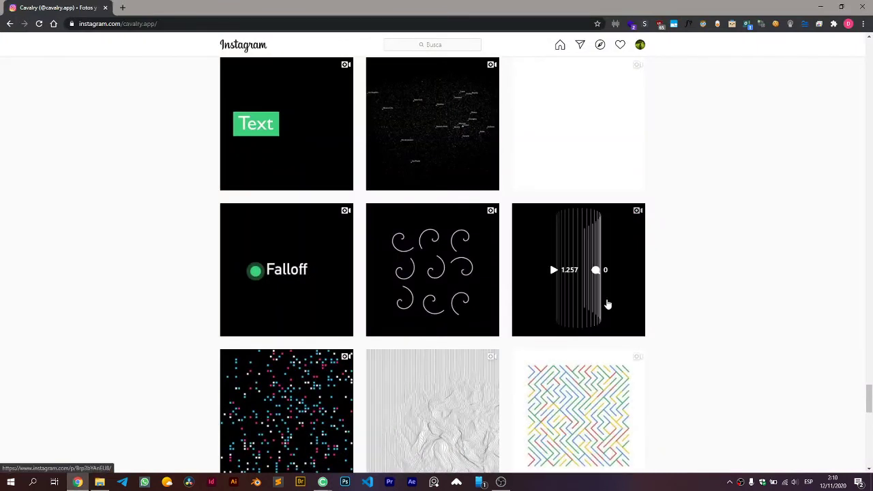
pyautogui.click(608, 304)
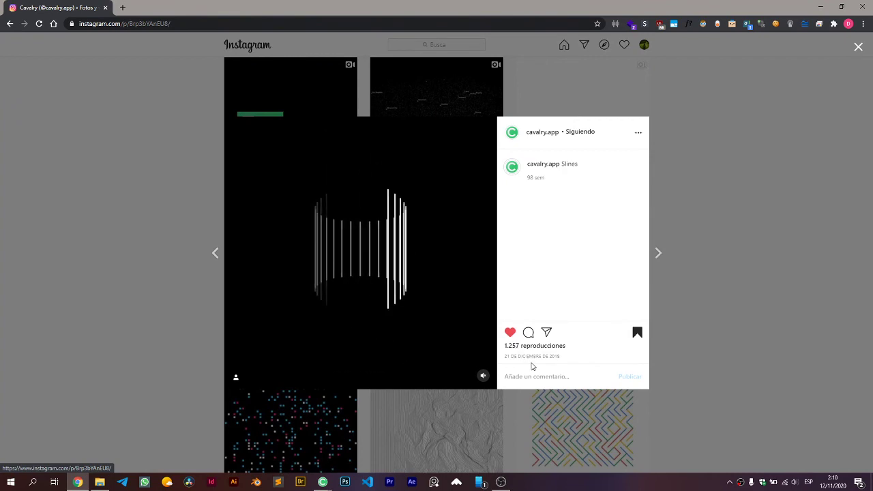
pyautogui.click(701, 363)
pyautogui.scroll(-5, 682, 350)
pyautogui.scroll(-5, 676, 341)
pyautogui.scroll(5, 672, 335)
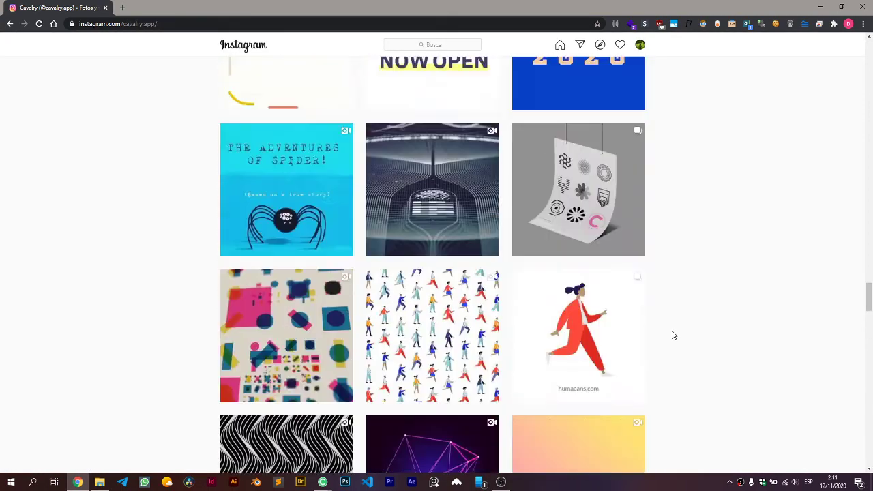
pyautogui.scroll(5, 673, 335)
pyautogui.scroll(5, 673, 335)
pyautogui.scroll(5, 673, 335)
pyautogui.scroll(-1, 673, 335)
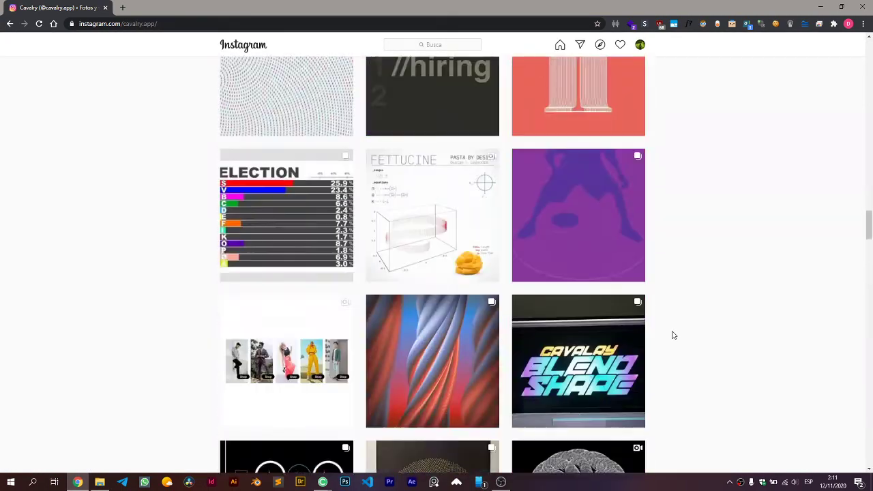
pyautogui.scroll(-10, 673, 333)
pyautogui.scroll(-4, 673, 333)
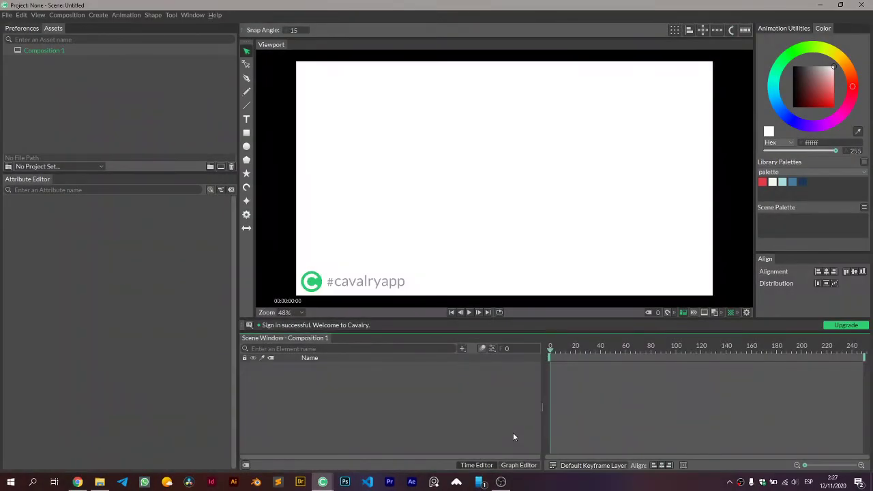
# Step: Create a Basic Line with length 500, rotated 90° to stand vertical
pyautogui.click(248, 105)
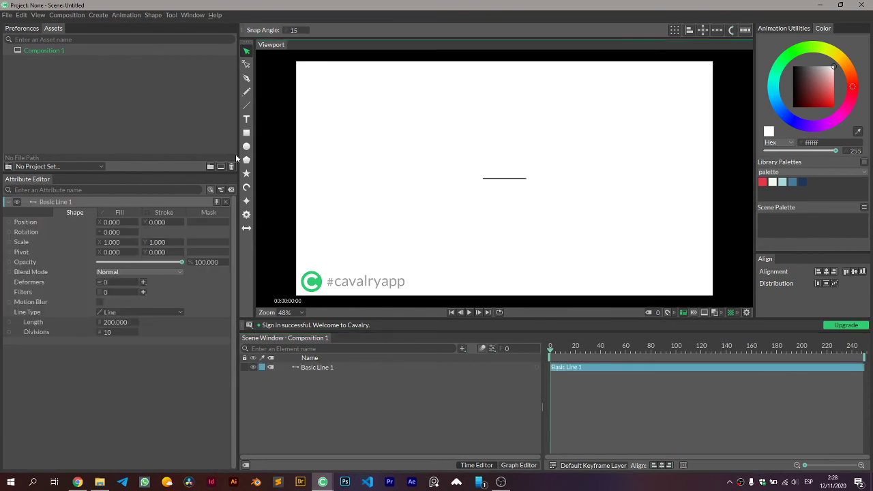
pyautogui.write('5')
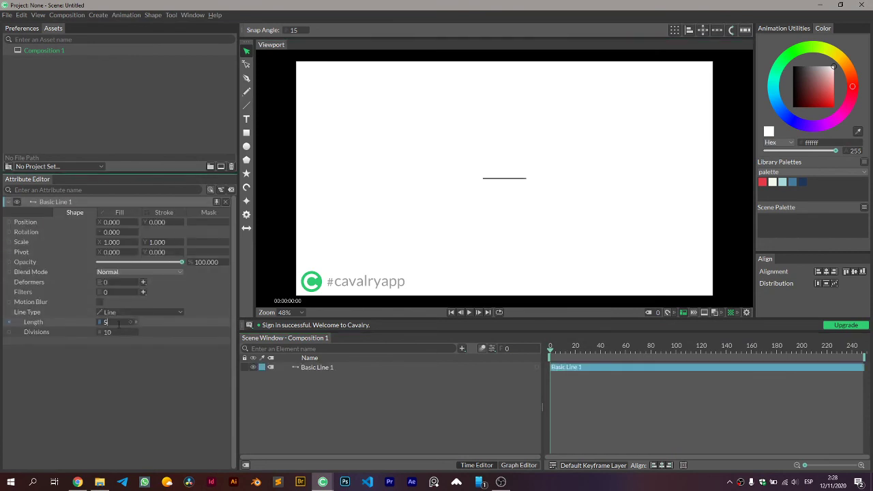
pyautogui.press('Return')
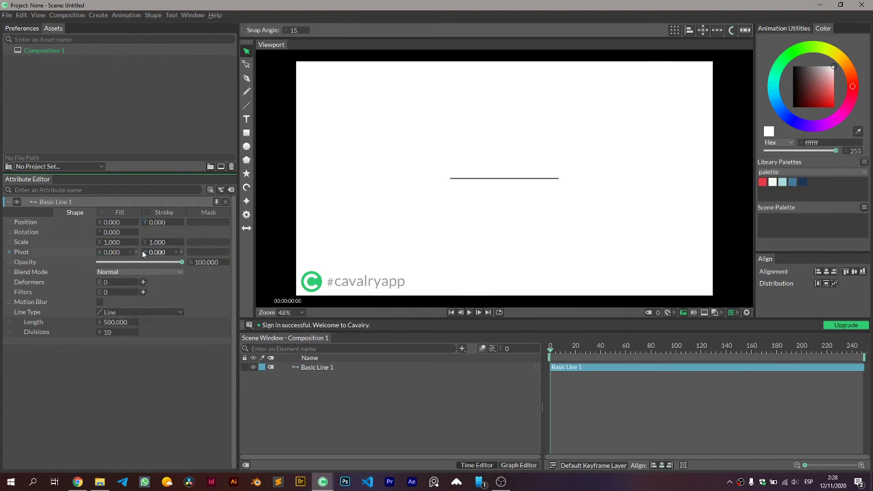
pyautogui.doubleClick(119, 232)
pyautogui.write('90')
pyautogui.press('Return')
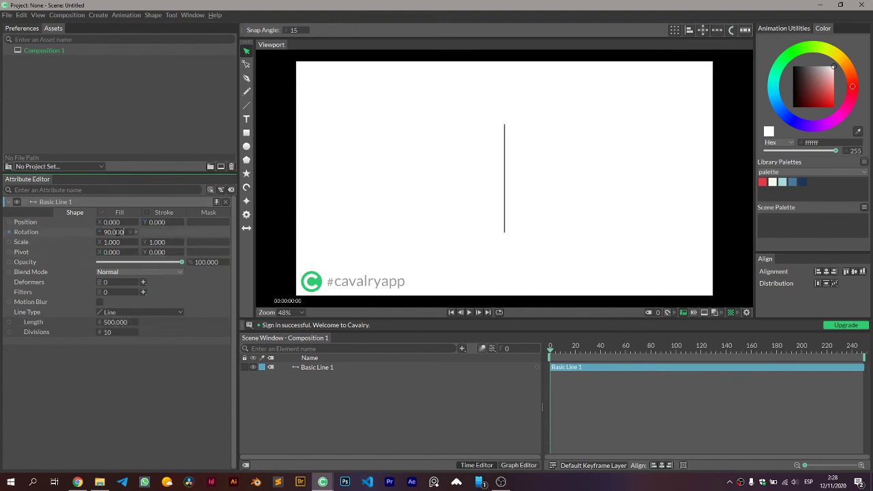
# Step: Group Basic Line 1 into Group 1 and expand the group
pyautogui.click(396, 367)
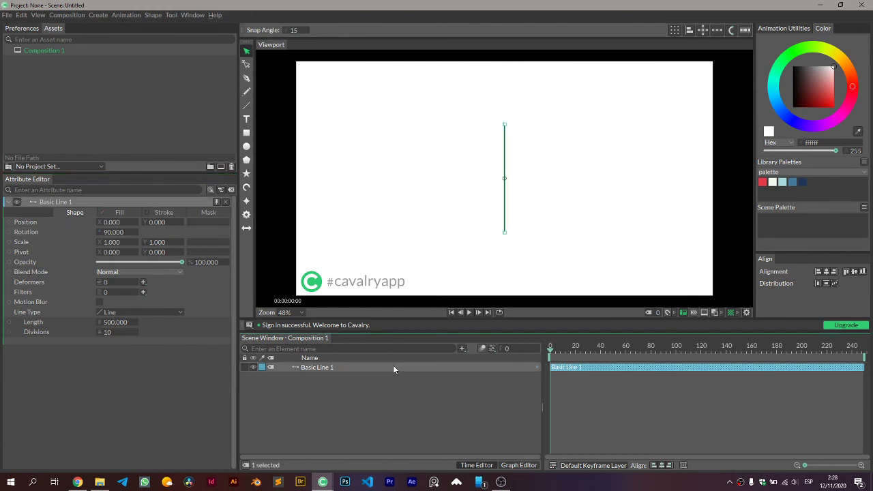
pyautogui.hotkey('ctrl', 'g')
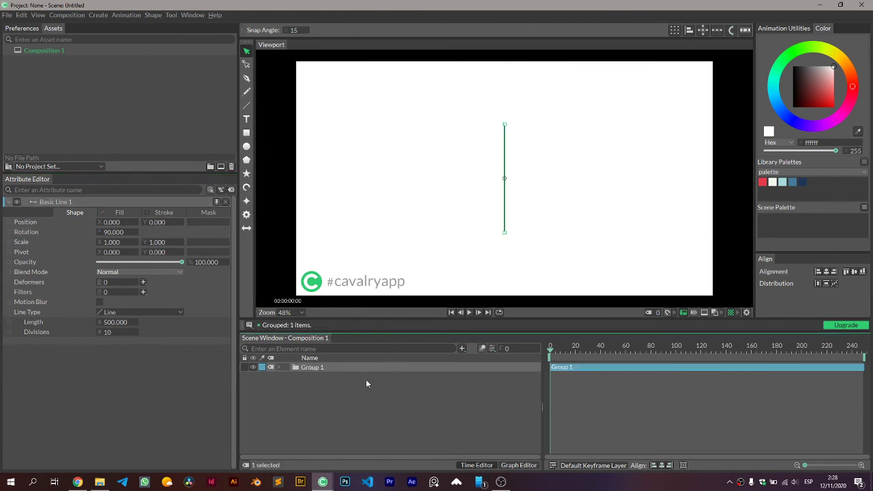
pyautogui.click(366, 380)
pyautogui.click(278, 368)
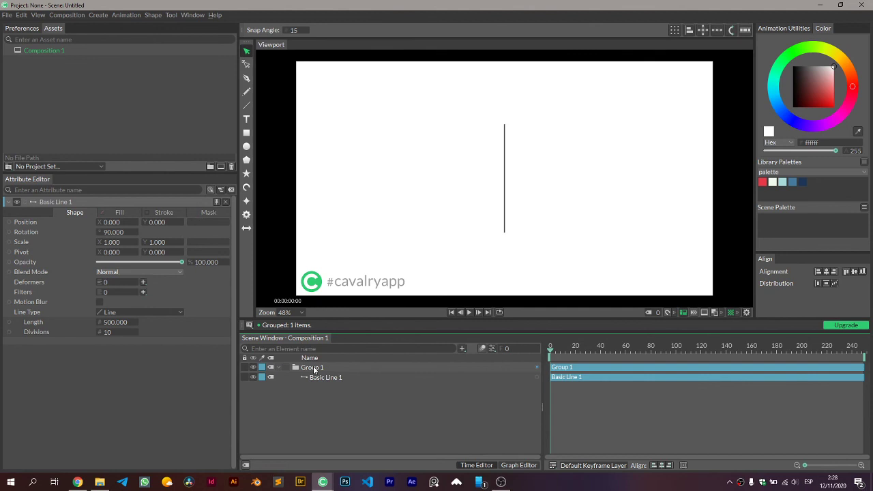
# Step: Duplicate Group 1 with a Duplicator using Point distribution and 180 copies
pyautogui.click(314, 368)
pyautogui.click(674, 30)
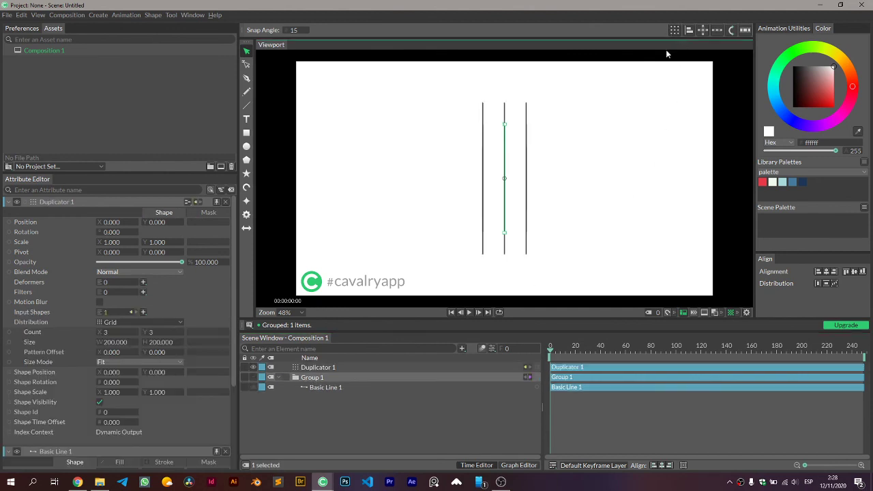
pyautogui.click(118, 323)
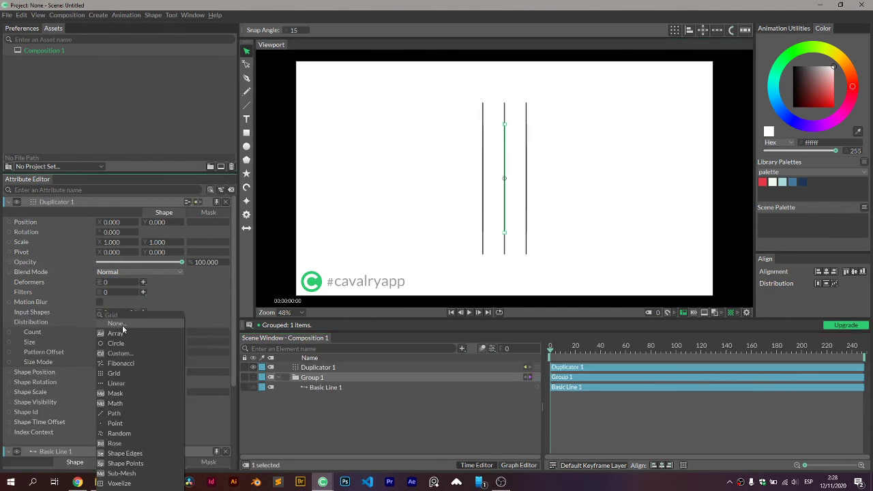
pyautogui.click(135, 422)
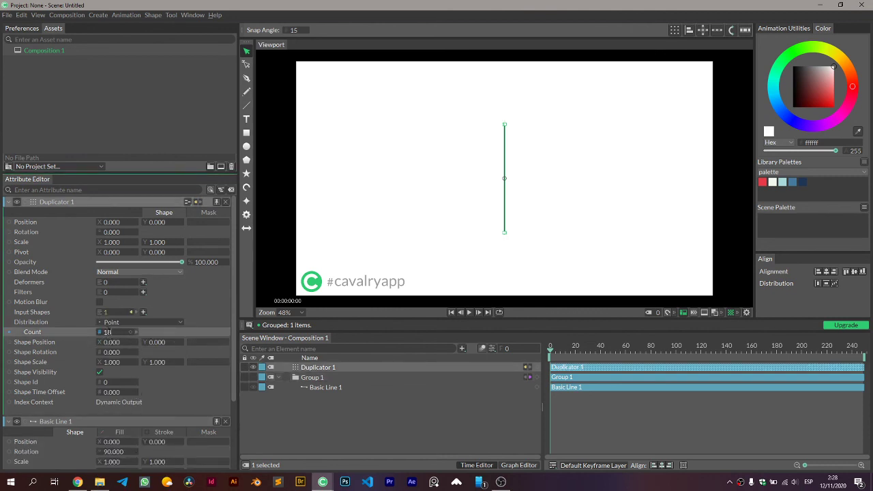
pyautogui.click(429, 414)
# Step: Add a 3D Matrix deformer to Basic Line 1
pyautogui.click(227, 204)
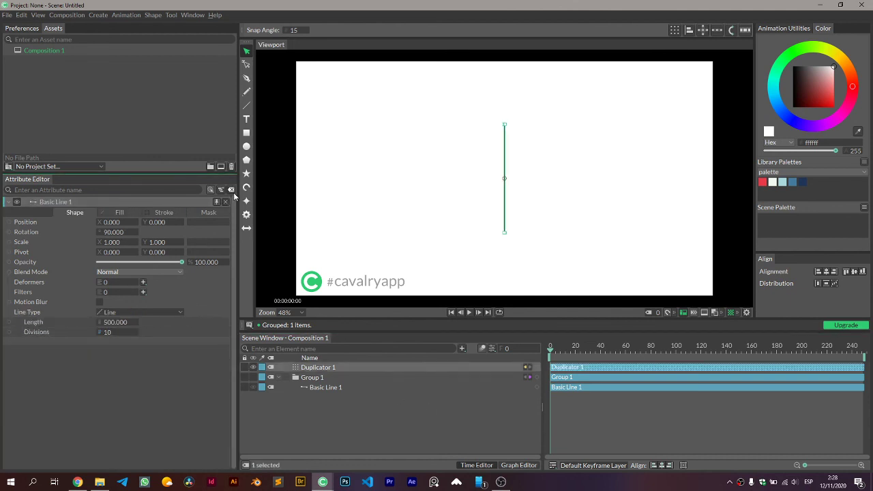
pyautogui.click(226, 198)
pyautogui.click(366, 389)
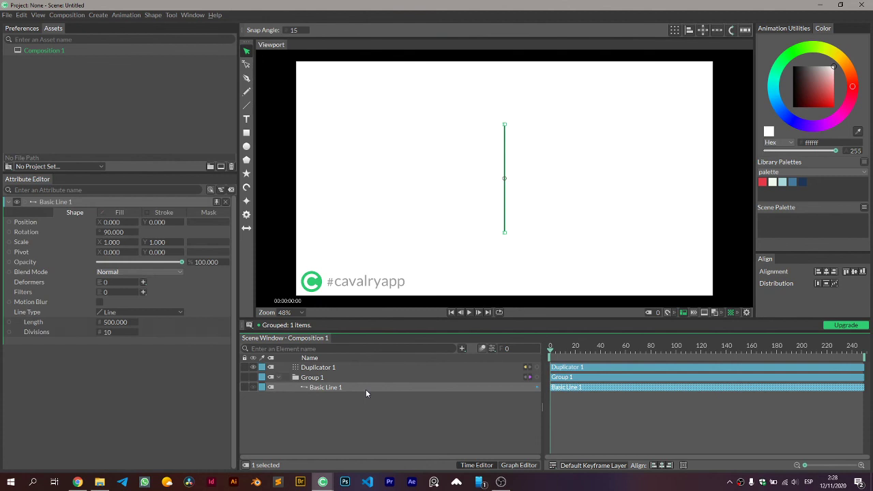
pyautogui.click(143, 282)
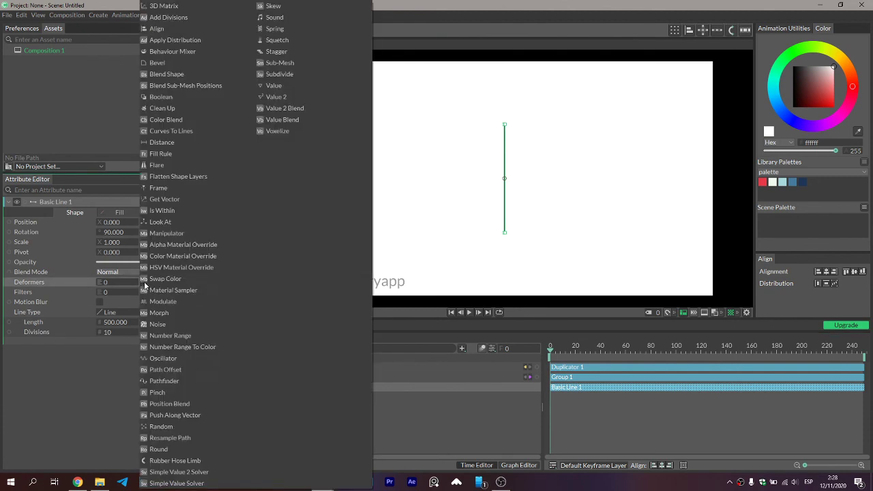
pyautogui.click(163, 7)
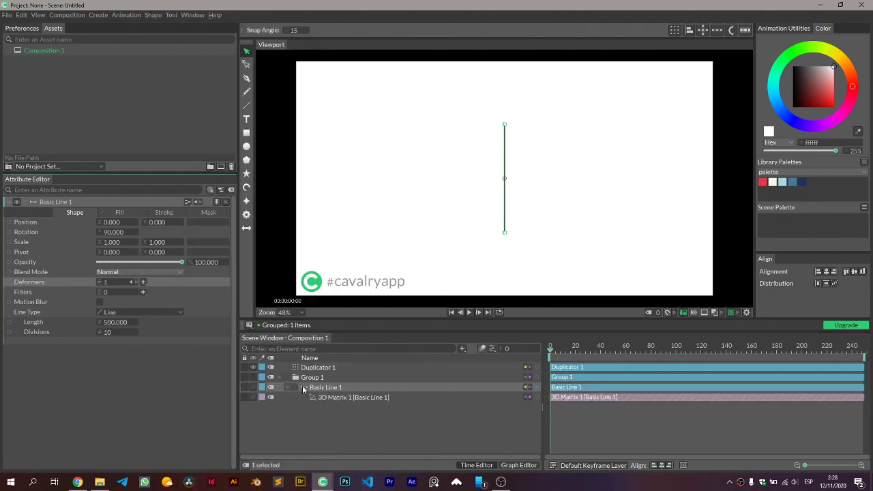
# Step: Trial-shift 3D Matrix 1's Position Y, then undo it back to zero
pyautogui.click(380, 398)
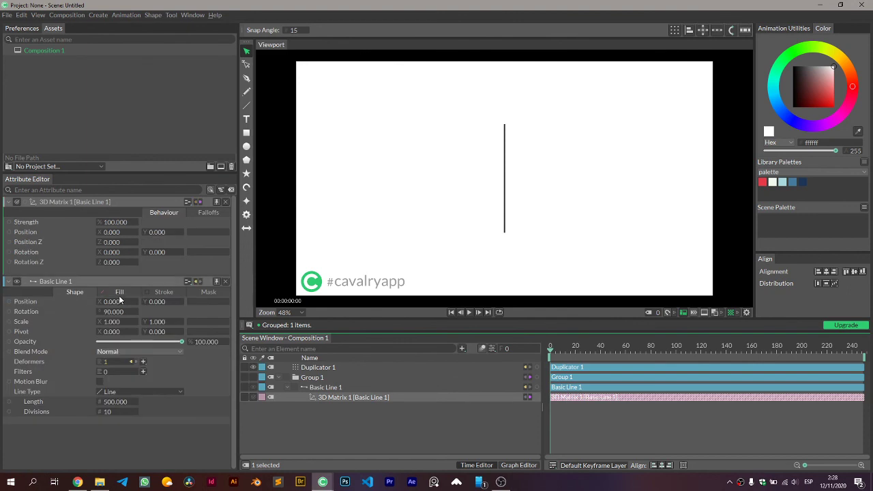
pyautogui.moveTo(165, 236); pyautogui.dragTo(190, 243)
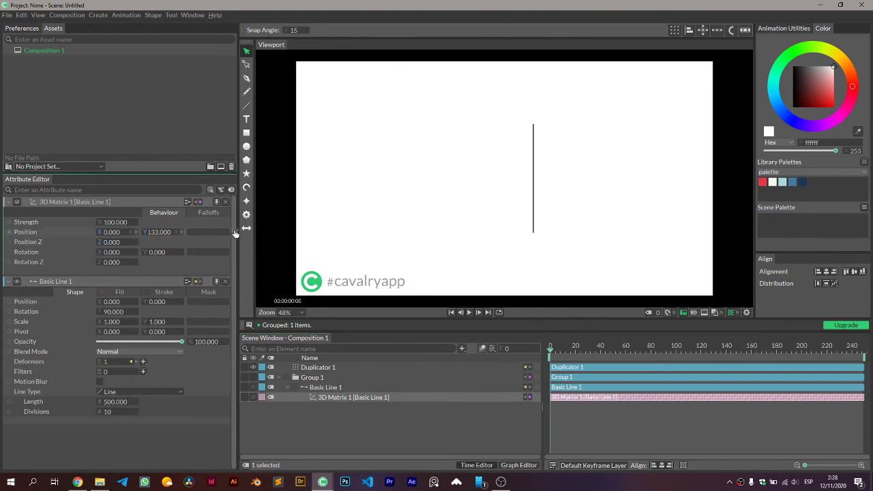
pyautogui.hotkey('ctrl', 'z')
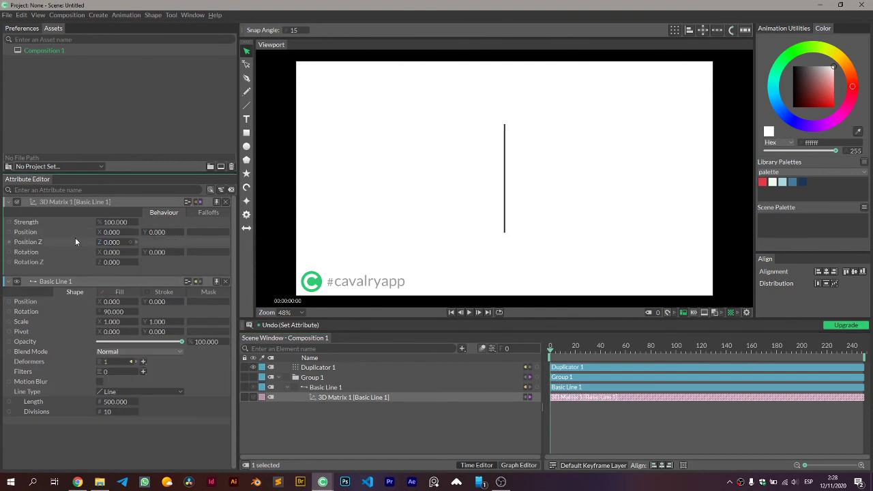
# Step: Drive the 3D Matrix Position Y with a Stagger, spreading the lines into a band
pyautogui.rightClick(65, 234)
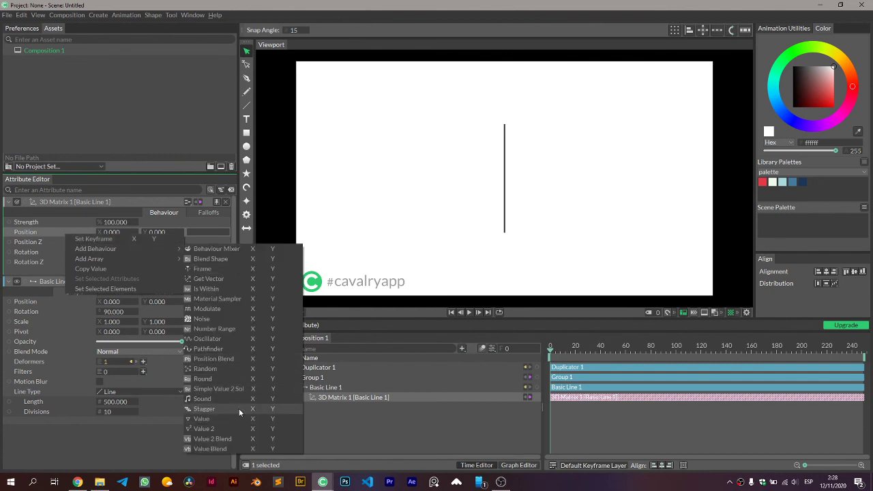
pyautogui.click(272, 410)
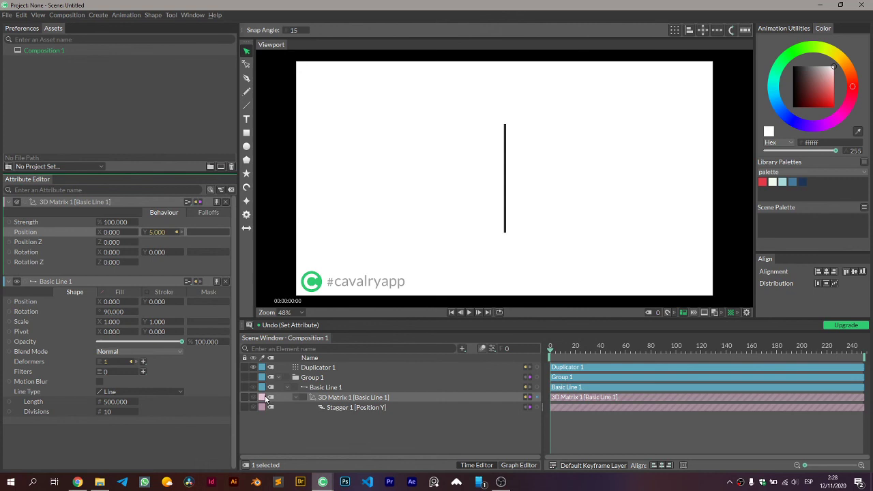
pyautogui.click(350, 408)
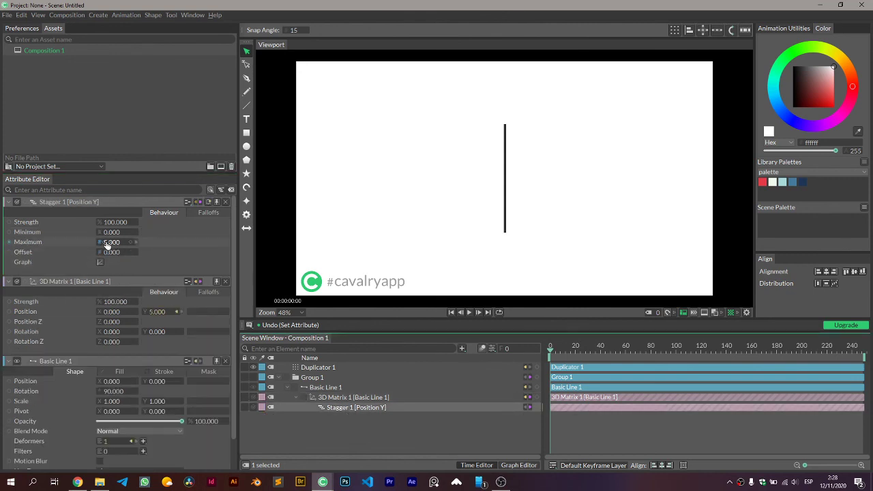
pyautogui.moveTo(111, 244); pyautogui.dragTo(413, 245)
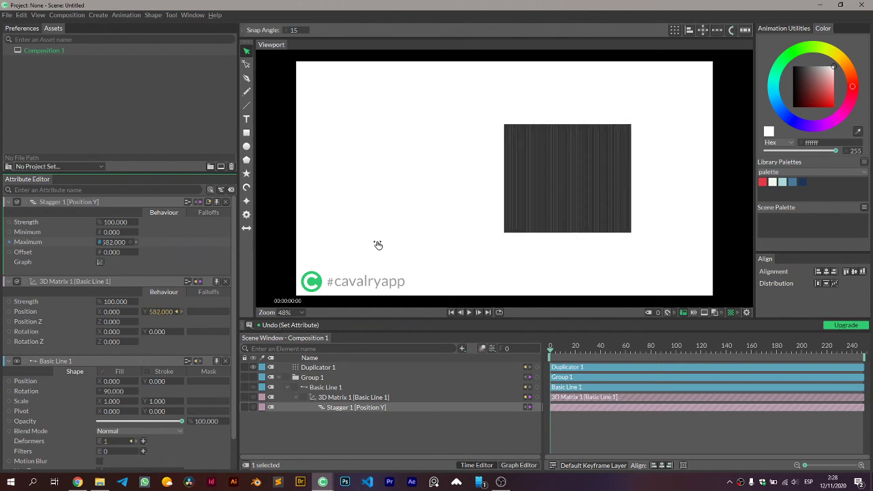
# Step: Set the Stagger's Minimum to -500 and Maximum to 500
pyautogui.click(116, 232)
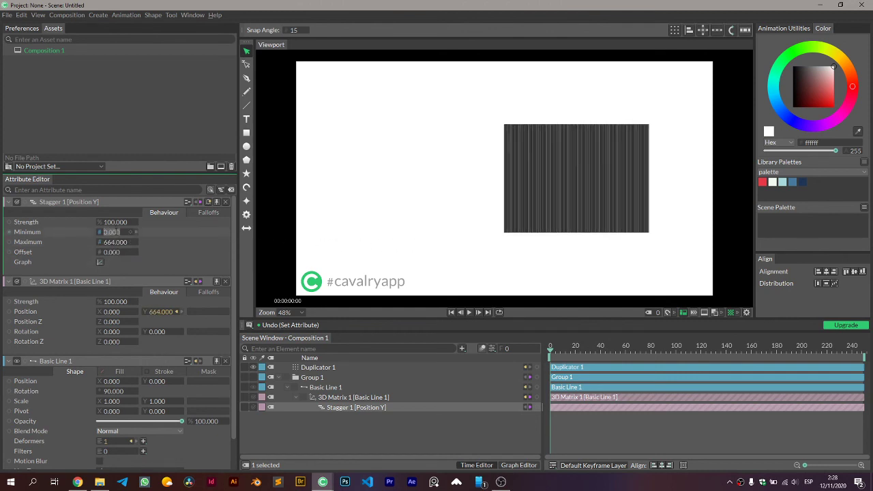
pyautogui.write('-50')
pyautogui.press('Return')
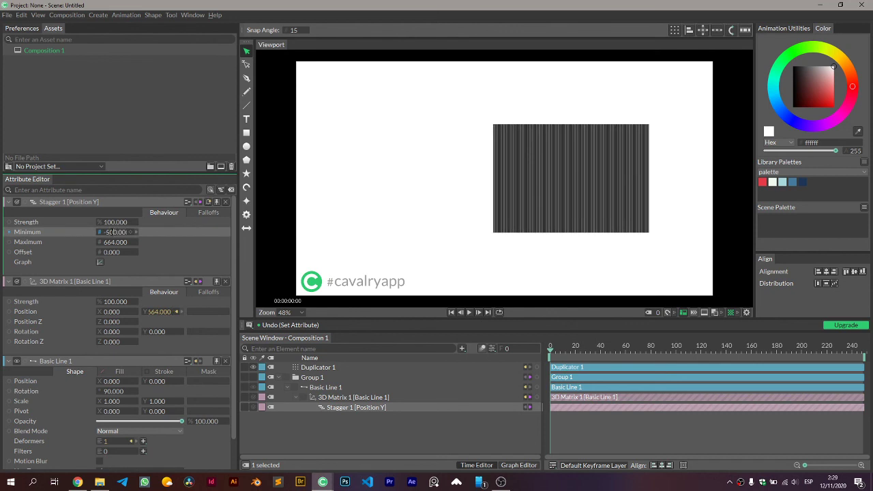
pyautogui.click(115, 242)
pyautogui.write('500')
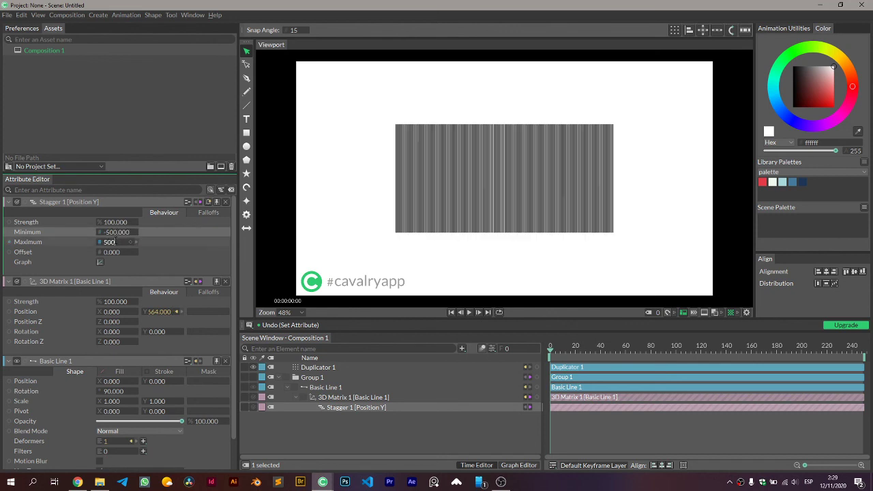
pyautogui.press('Return')
pyautogui.click(294, 437)
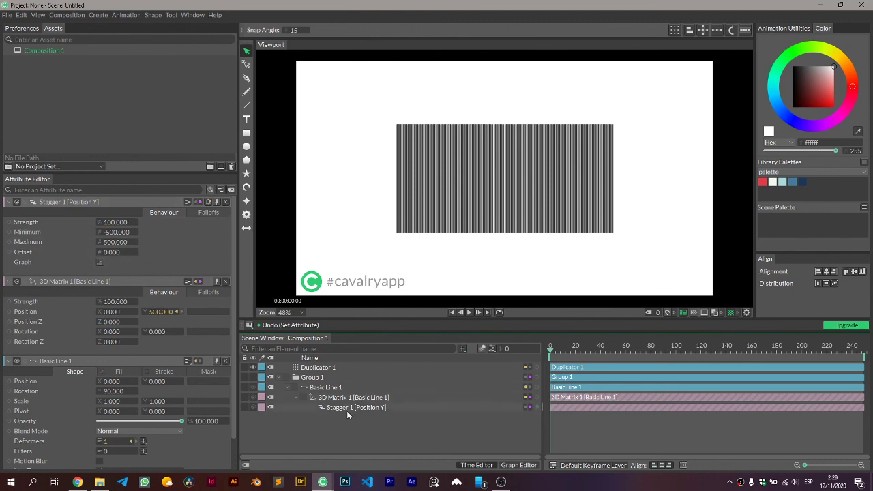
# Step: Drive the 3D Matrix Rotation Y with an Oscillator whose Maximum is raised to 157
pyautogui.rightClick(73, 332)
pyautogui.moveTo(104, 348)
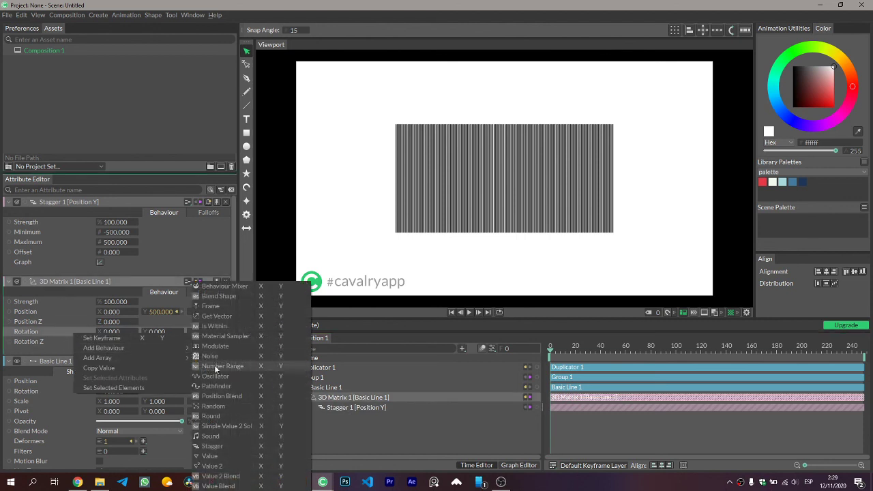
pyautogui.click(282, 375)
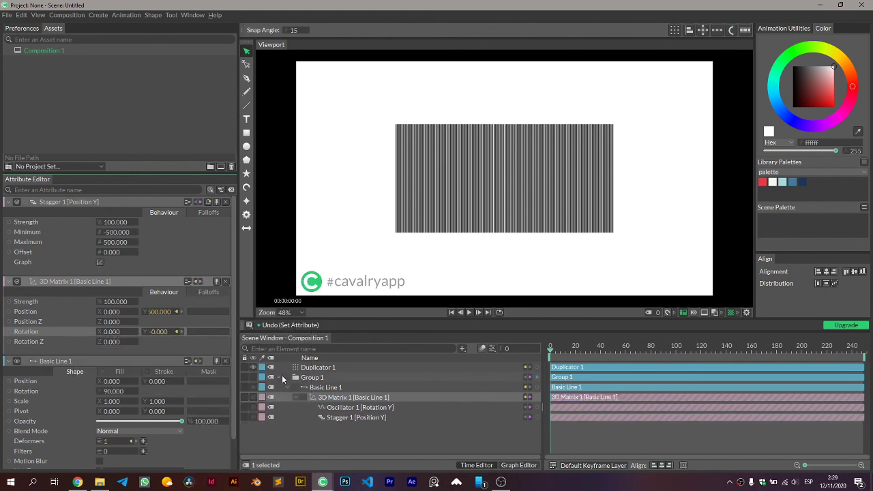
pyautogui.click(365, 410)
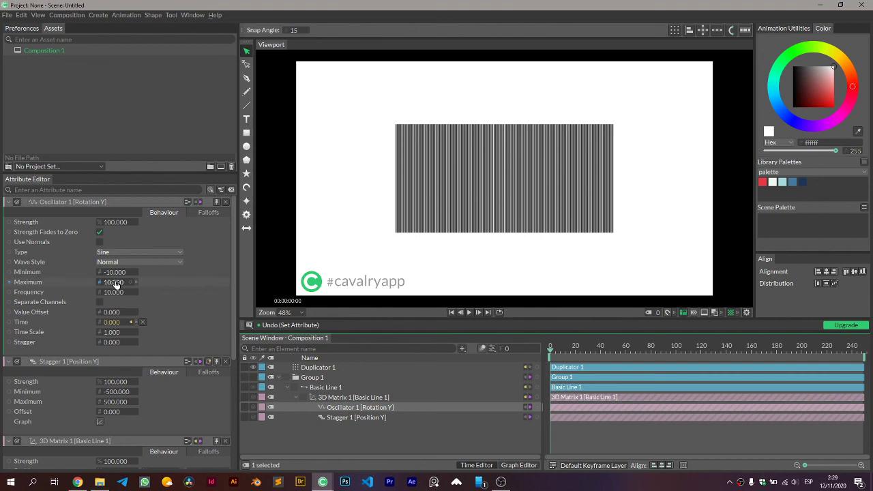
pyautogui.moveTo(111, 285)
pyautogui.mouseDown()
pyautogui.moveTo(170, 287)
pyautogui.moveTo(122, 288)
pyautogui.mouseUp()
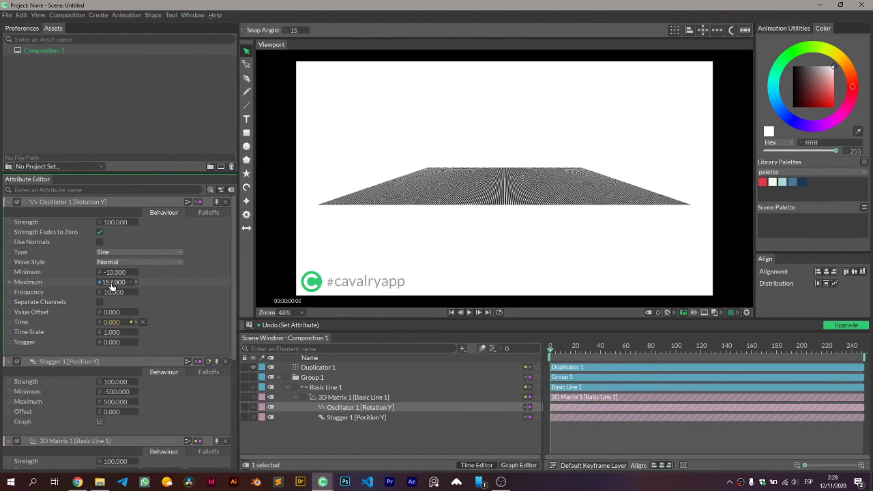
# Step: Set the Rotation Y oscillator's Stagger to 1 for a symmetric W wave
pyautogui.moveTo(111, 345)
pyautogui.mouseDown()
pyautogui.moveTo(158, 343)
pyautogui.moveTo(108, 346)
pyautogui.moveTo(145, 344)
pyautogui.moveTo(117, 346)
pyautogui.mouseUp()
pyautogui.doubleClick(117, 345)
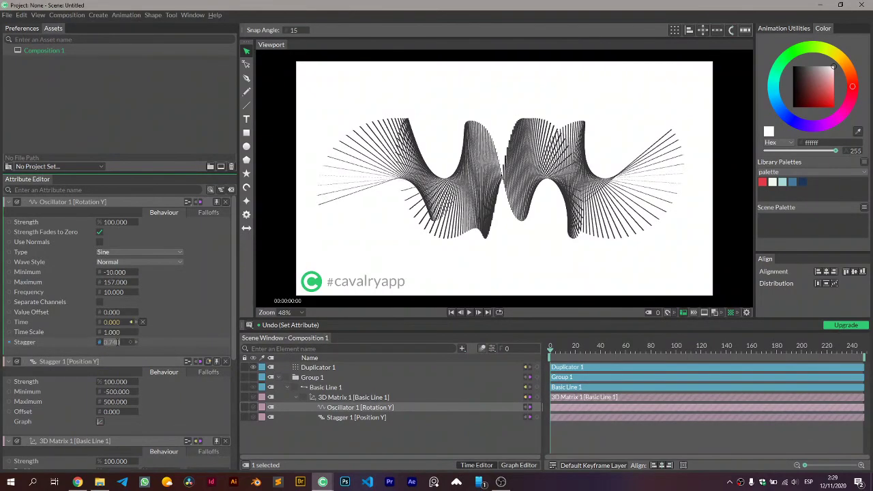
pyautogui.write('1')
pyautogui.press('Return')
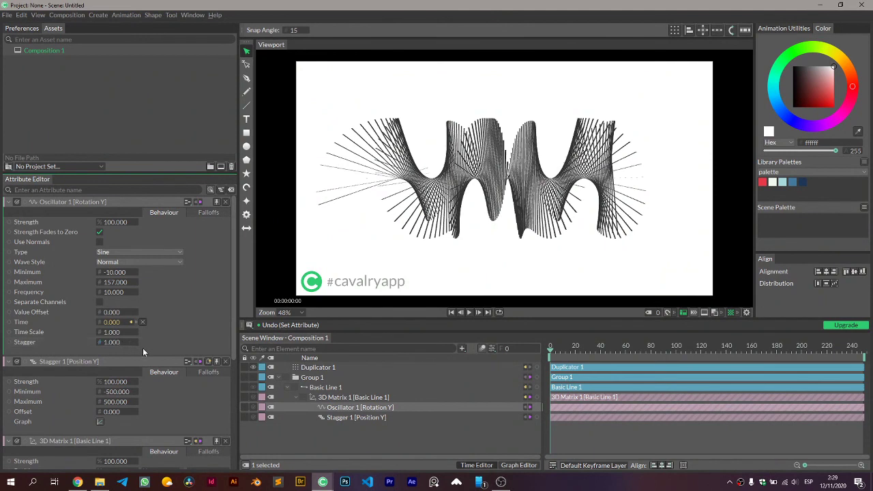
pyautogui.click(356, 432)
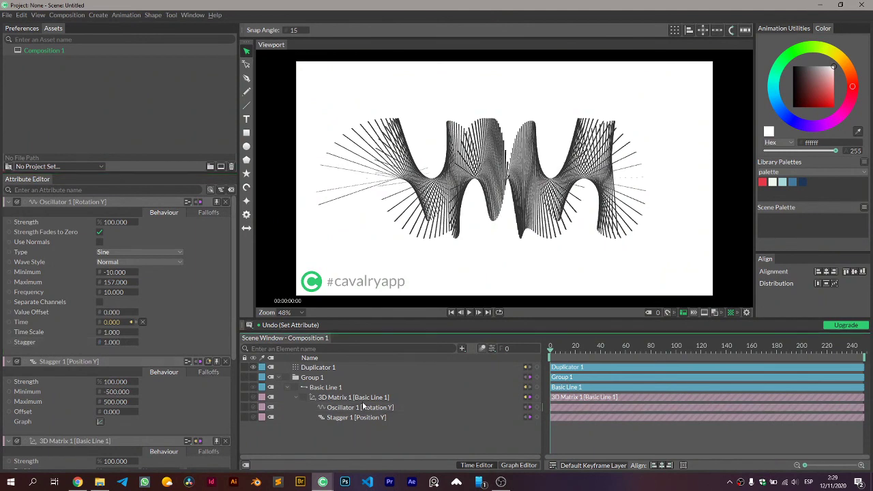
# Step: Set the composition background colour to bluish purple 6d5de3
pyautogui.click(493, 349)
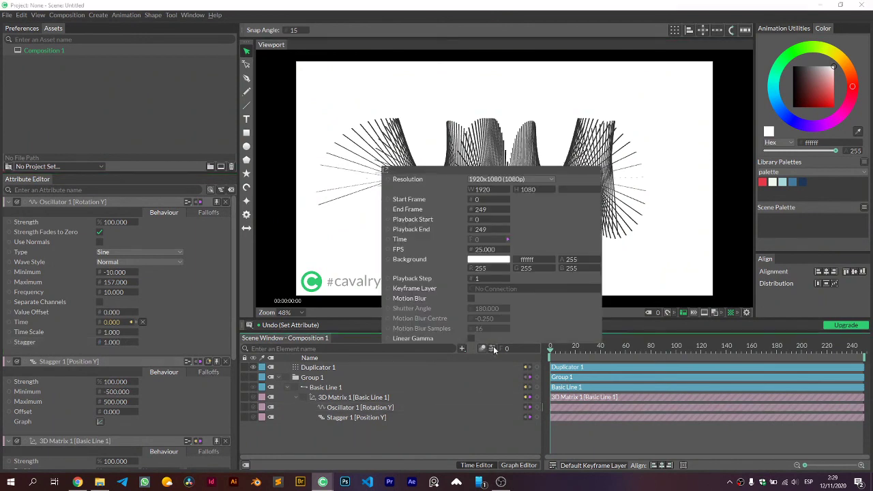
pyautogui.click(503, 260)
pyautogui.moveTo(494, 219)
pyautogui.mouseDown()
pyautogui.moveTo(483, 219)
pyautogui.moveTo(505, 186)
pyautogui.mouseUp()
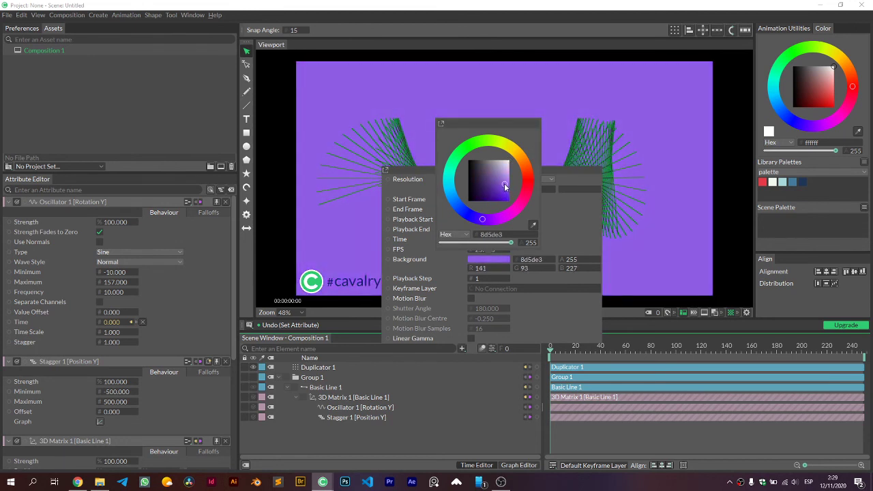
pyautogui.moveTo(492, 216); pyautogui.dragTo(474, 218)
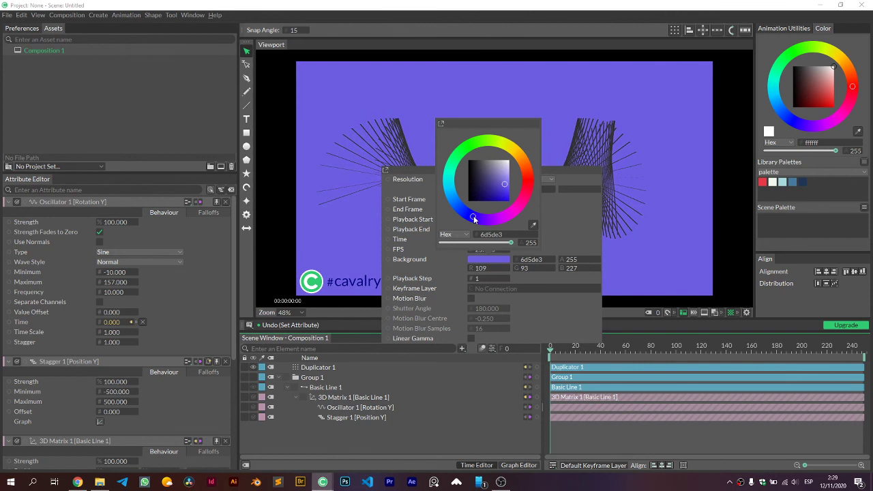
pyautogui.click(456, 449)
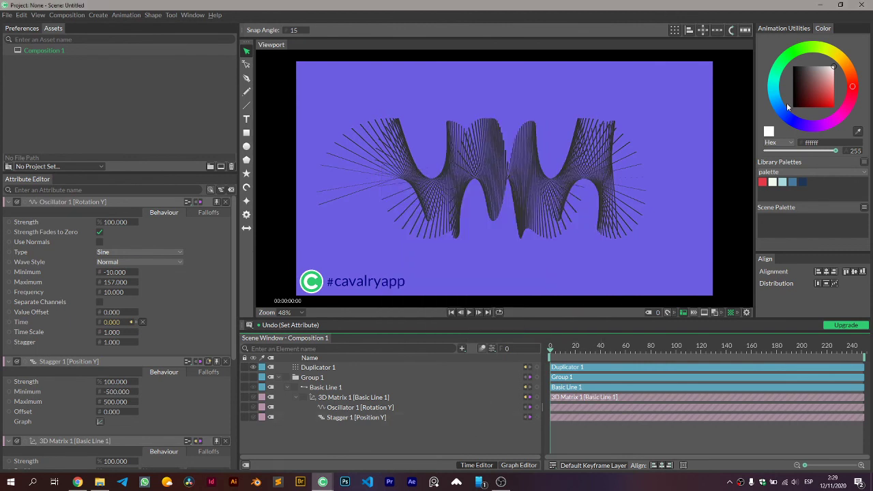
# Step: Create a five-colour array from a library palette and link it to the line's stroke colour
pyautogui.click(865, 162)
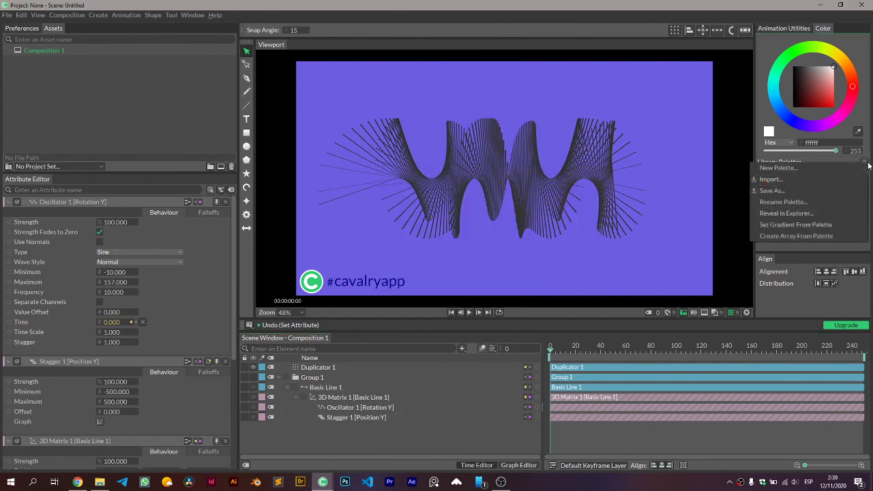
pyautogui.click(826, 234)
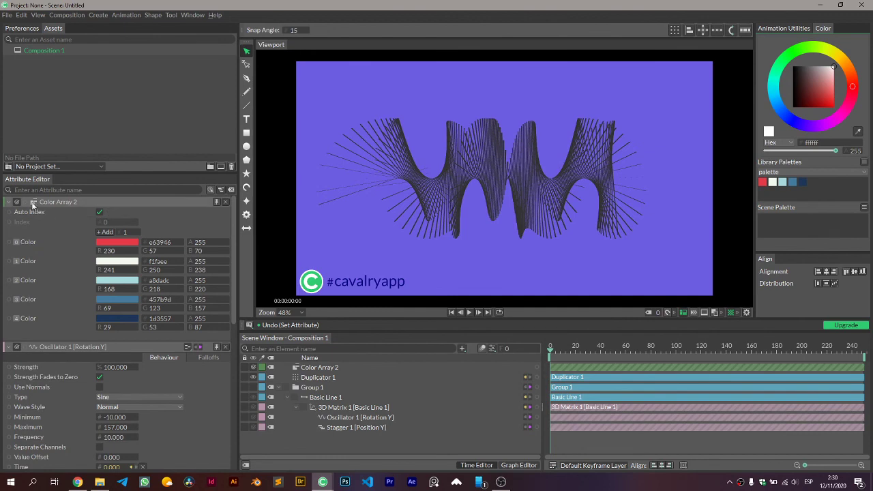
pyautogui.moveTo(33, 204); pyautogui.dragTo(329, 397)
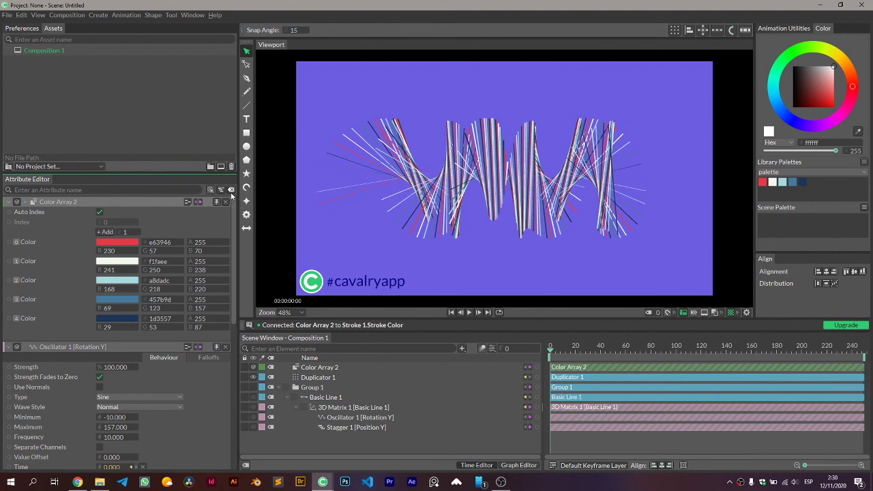
pyautogui.click(231, 191)
# Step: Give Basic Line 1's strokes round caps, then show the Rotation Y oscillator settings
pyautogui.click(345, 399)
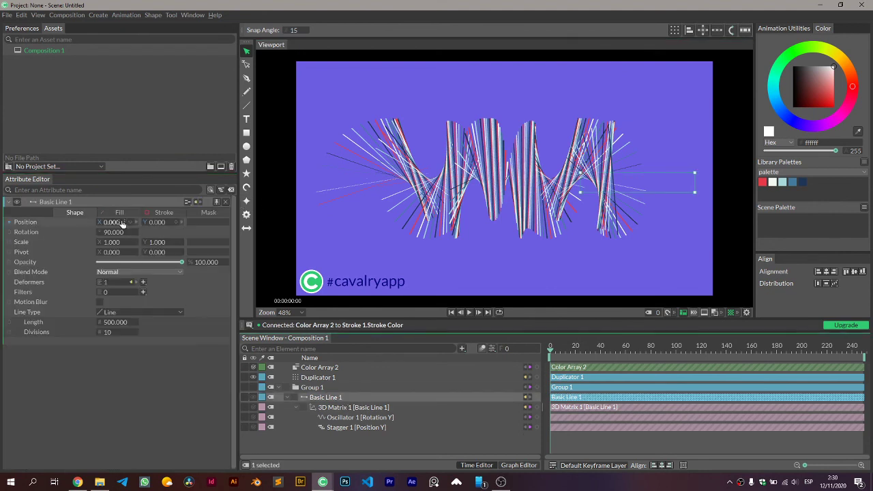
pyautogui.click(160, 215)
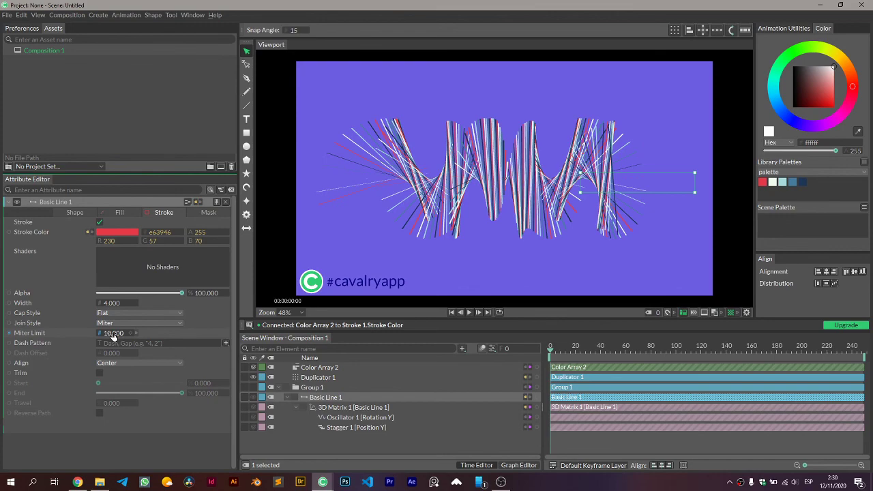
pyautogui.click(129, 314)
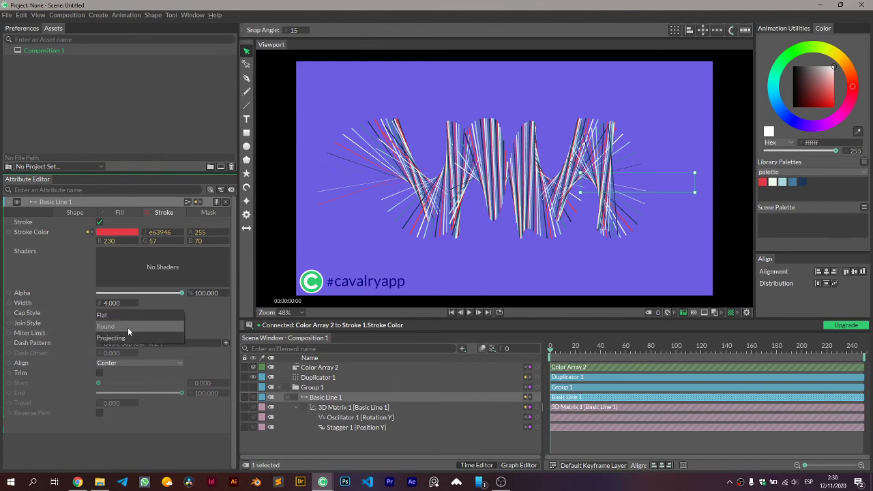
pyautogui.click(128, 327)
pyautogui.scroll(2, 581, 228)
pyautogui.scroll(3, 501, 241)
pyautogui.scroll(2, 486, 247)
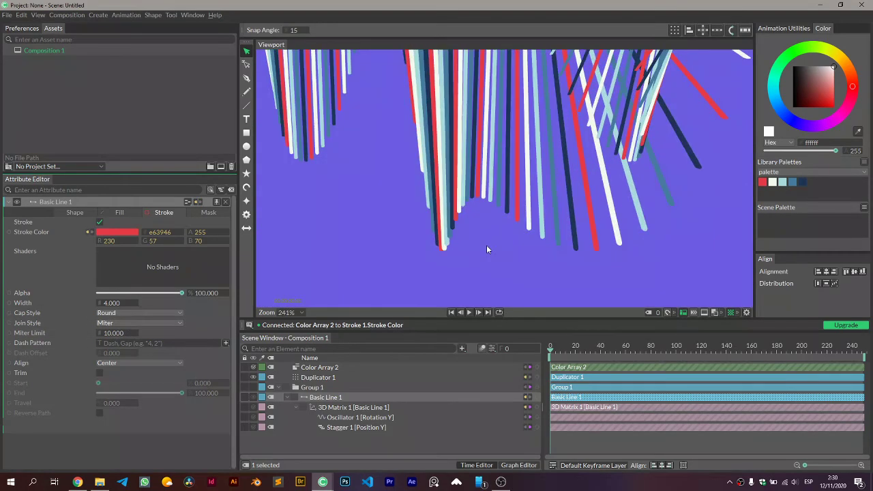
pyautogui.scroll(-3, 487, 245)
pyautogui.scroll(-4, 484, 245)
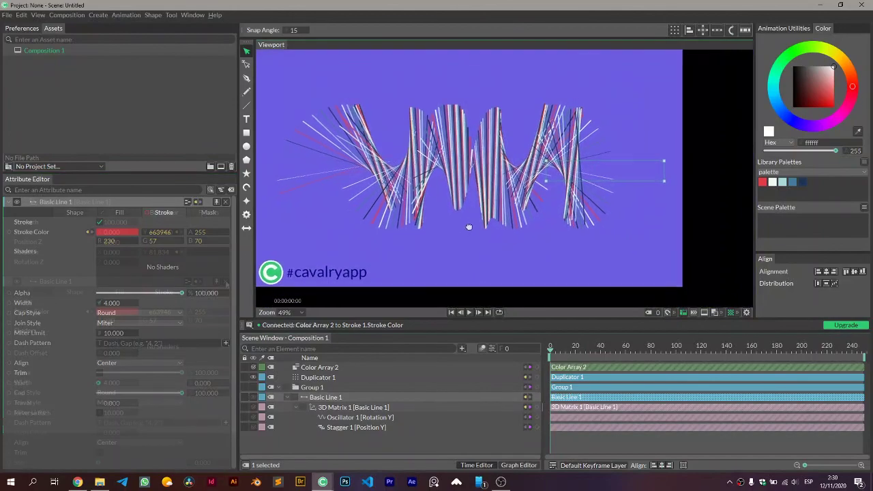
pyautogui.click(345, 417)
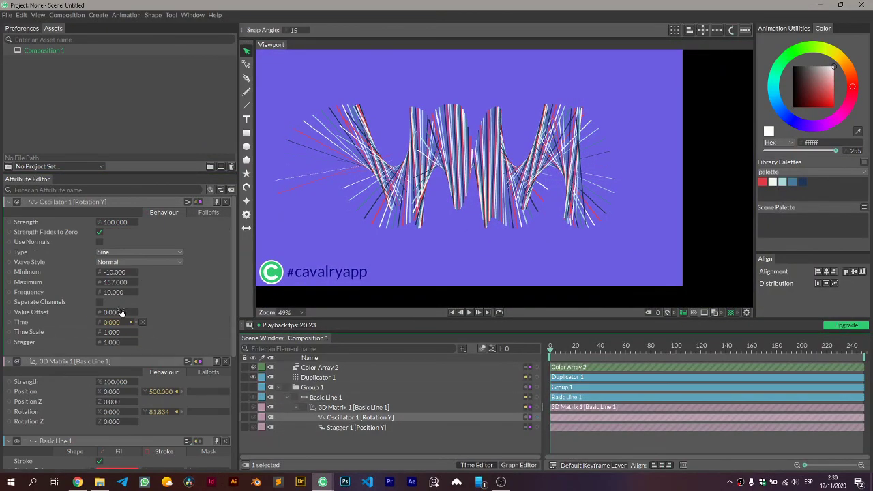
# Step: Add an Oscillator behaviour to the 3D Matrix Position Z
pyautogui.moveTo(561, 346)
pyautogui.mouseDown()
pyautogui.moveTo(585, 348)
pyautogui.moveTo(538, 353)
pyautogui.mouseUp()
pyautogui.click(338, 408)
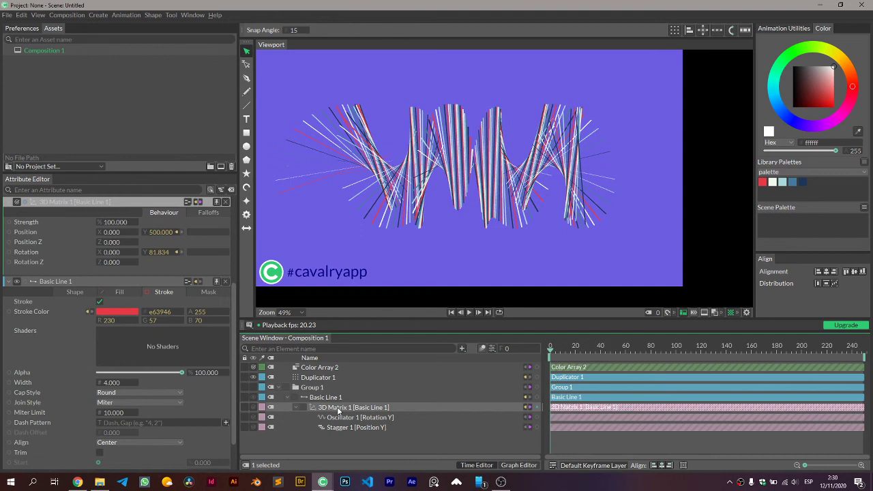
pyautogui.rightClick(56, 242)
pyautogui.moveTo(87, 254)
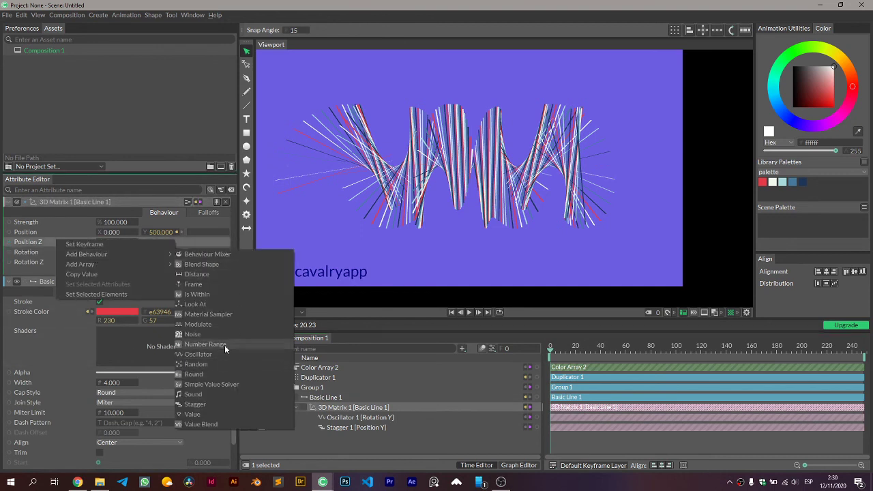
pyautogui.click(220, 353)
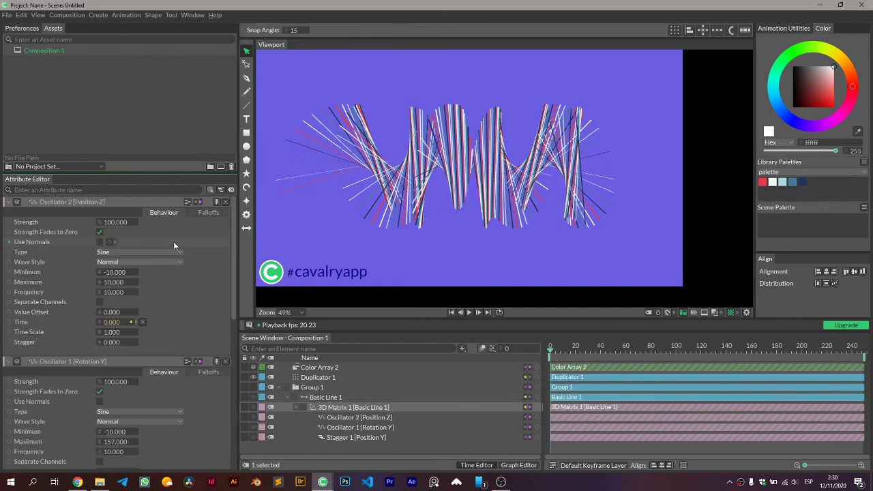
# Step: Set the Position Z oscillator's range to -498 to -79 with Stagger 1
pyautogui.moveTo(113, 272)
pyautogui.mouseDown()
pyautogui.moveTo(68, 294)
pyautogui.moveTo(117, 273)
pyautogui.moveTo(78, 277)
pyautogui.moveTo(61, 295)
pyautogui.moveTo(106, 290)
pyautogui.mouseUp()
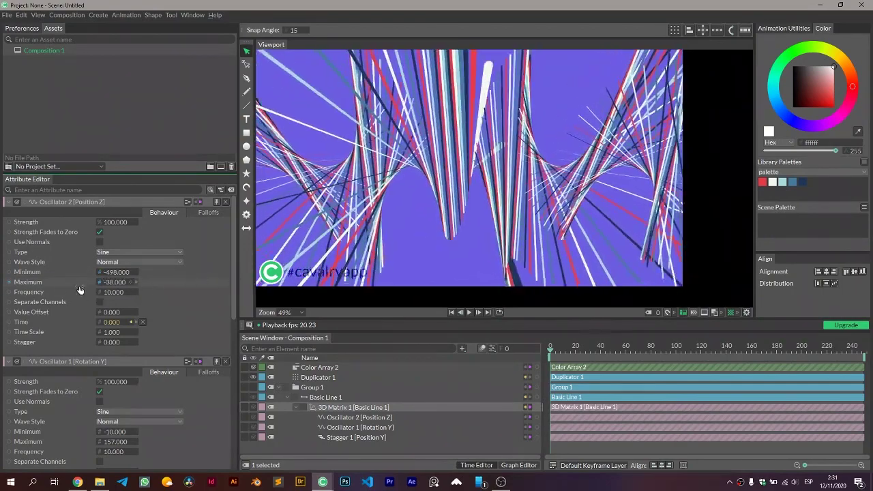
pyautogui.moveTo(556, 347); pyautogui.dragTo(584, 348)
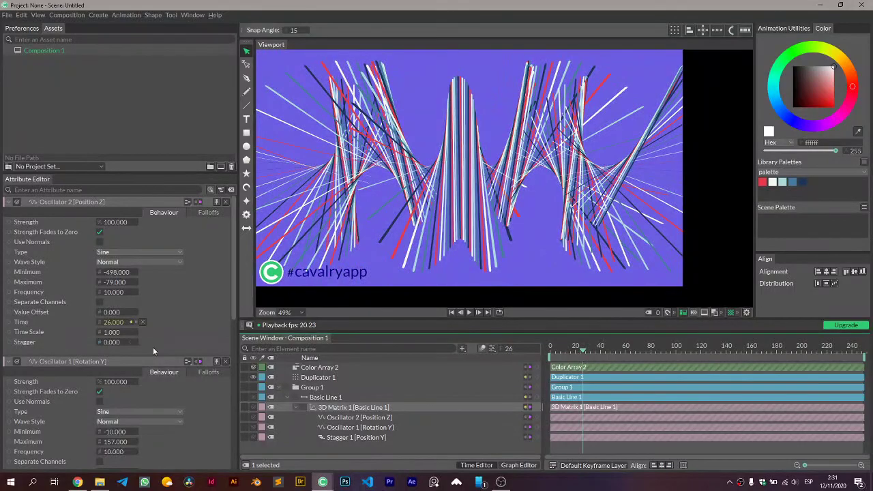
pyautogui.moveTo(136, 345)
pyautogui.mouseDown()
pyautogui.moveTo(157, 345)
pyautogui.moveTo(125, 347)
pyautogui.mouseUp()
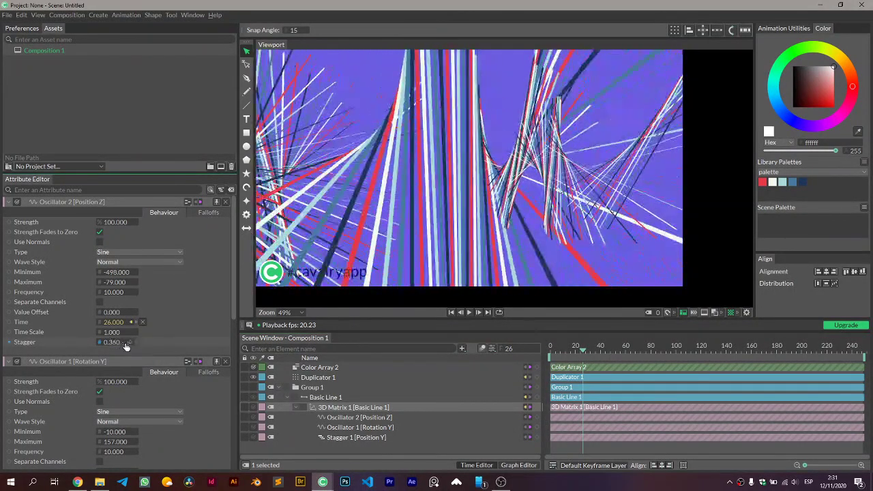
pyautogui.write('1')
pyautogui.press('Return')
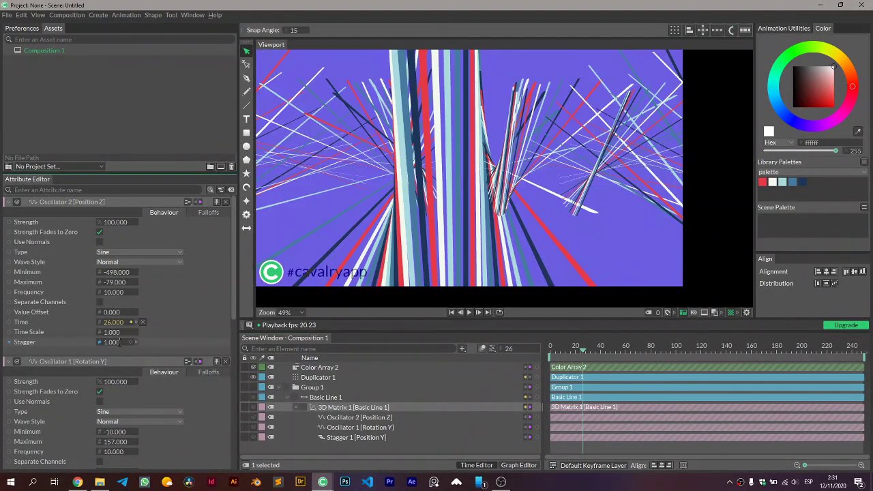
# Step: Trim Basic Line 1 to End 5, widen its stroke to 33.7, and play
pyautogui.click(326, 398)
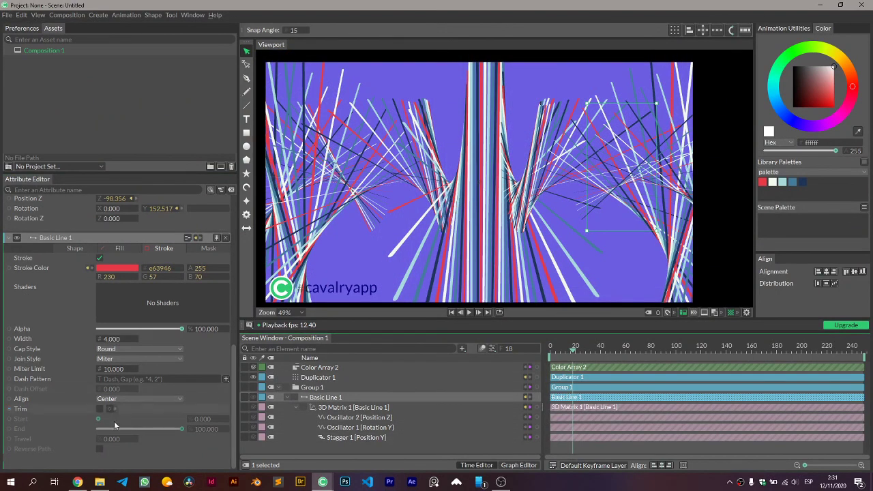
pyautogui.click(100, 408)
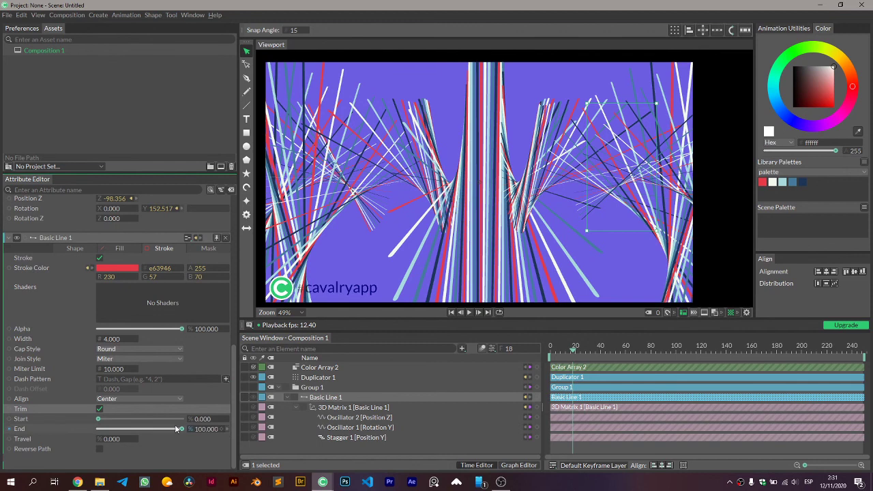
pyautogui.moveTo(176, 429); pyautogui.dragTo(103, 429)
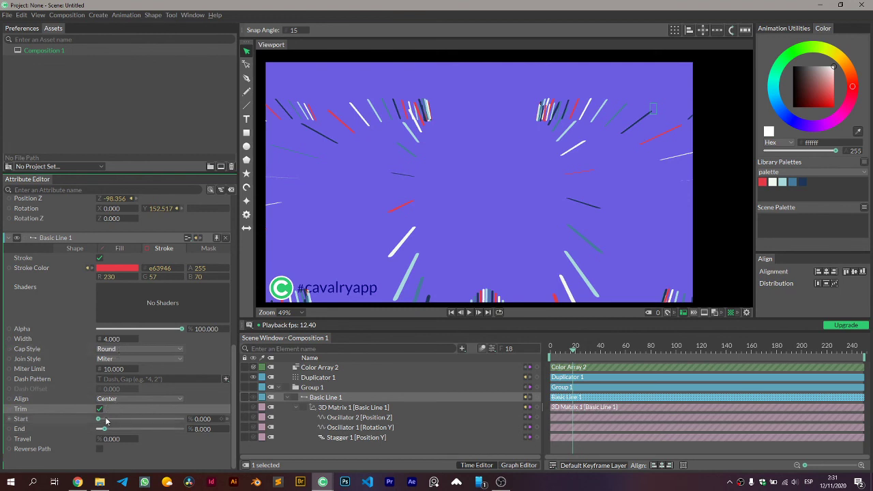
pyautogui.moveTo(104, 430); pyautogui.dragTo(103, 431)
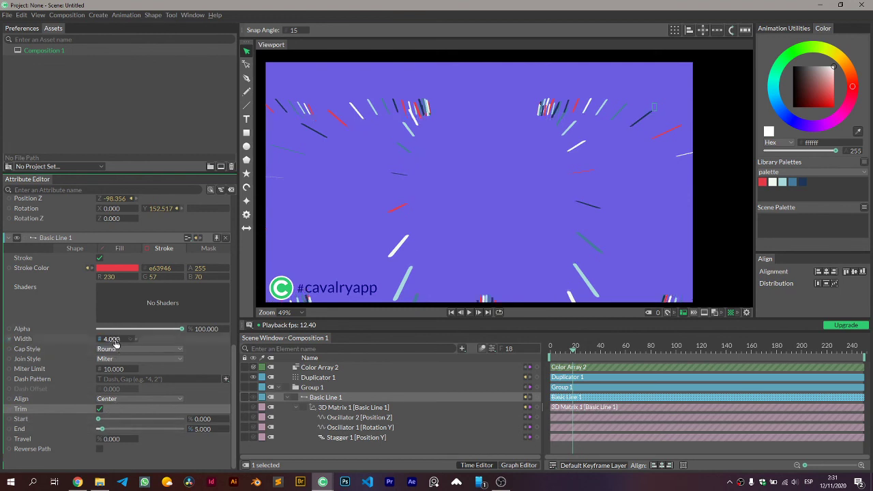
pyautogui.moveTo(122, 344); pyautogui.dragTo(505, 379)
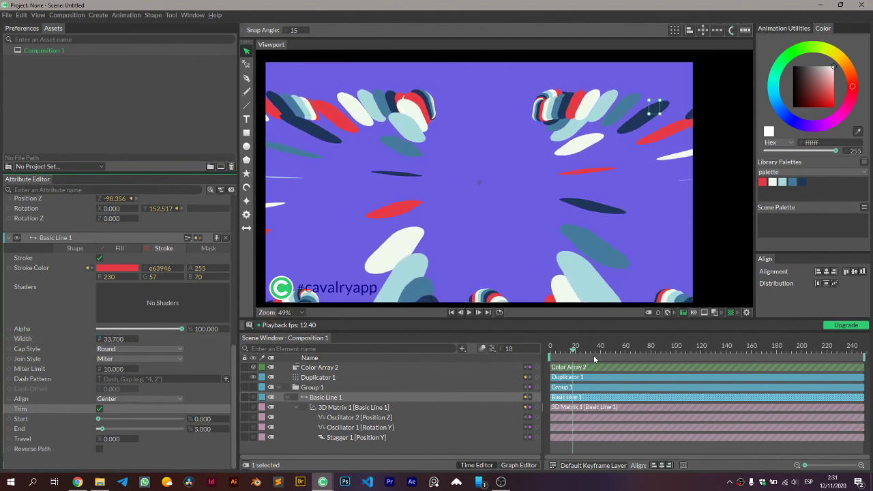
pyautogui.press('space')
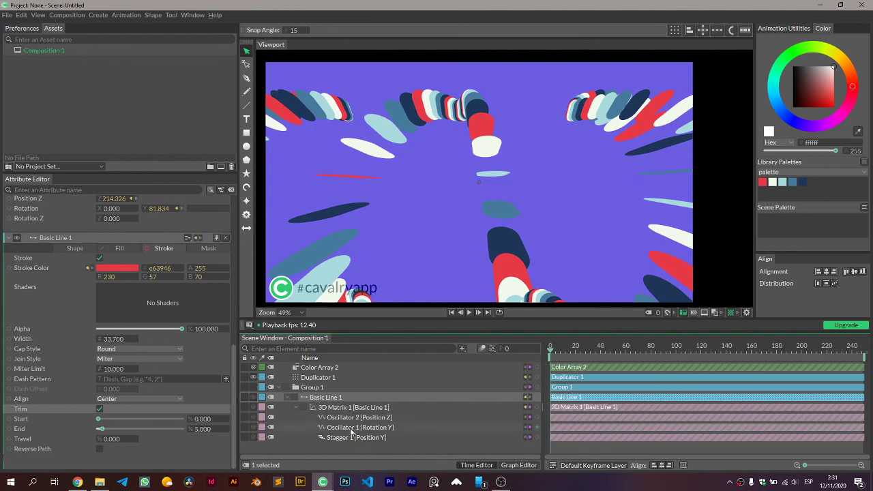
# Step: Scrub Oscillator 2's Position Z minimum and maximum to about -216 and 50 during playback
pyautogui.click(351, 428)
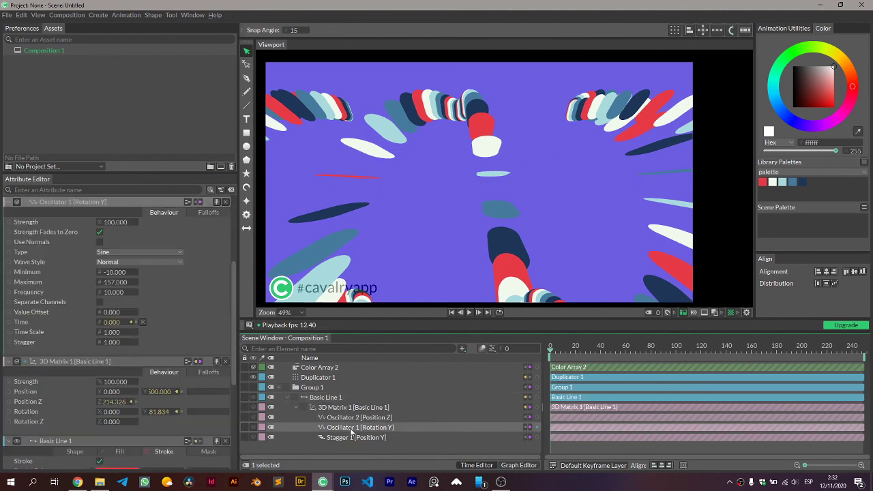
pyautogui.click(389, 417)
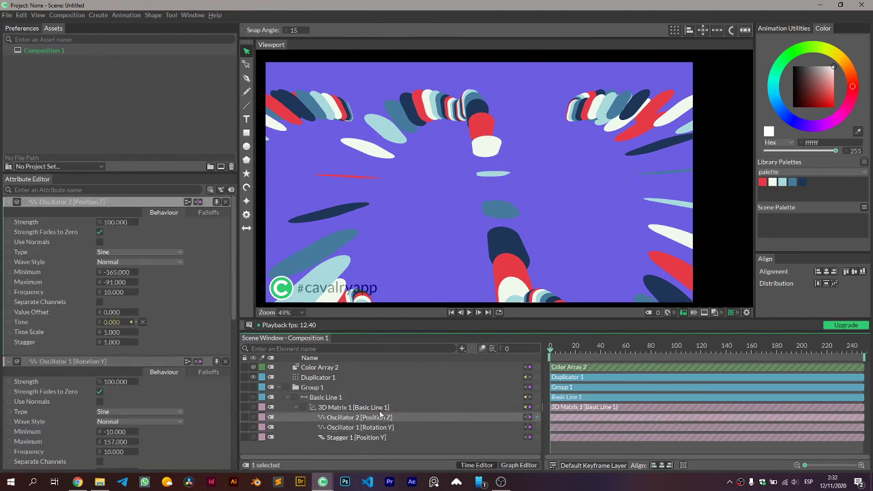
pyautogui.moveTo(116, 274); pyautogui.dragTo(165, 286)
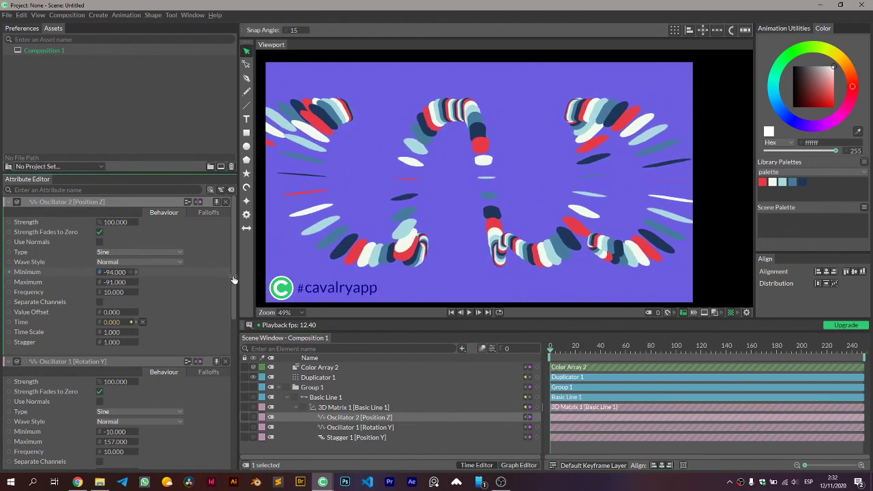
pyautogui.moveTo(165, 286); pyautogui.dragTo(50, 291)
pyautogui.moveTo(121, 283)
pyautogui.mouseDown()
pyautogui.moveTo(246, 283)
pyautogui.moveTo(156, 287)
pyautogui.moveTo(289, 273)
pyautogui.moveTo(3, 291)
pyautogui.mouseUp()
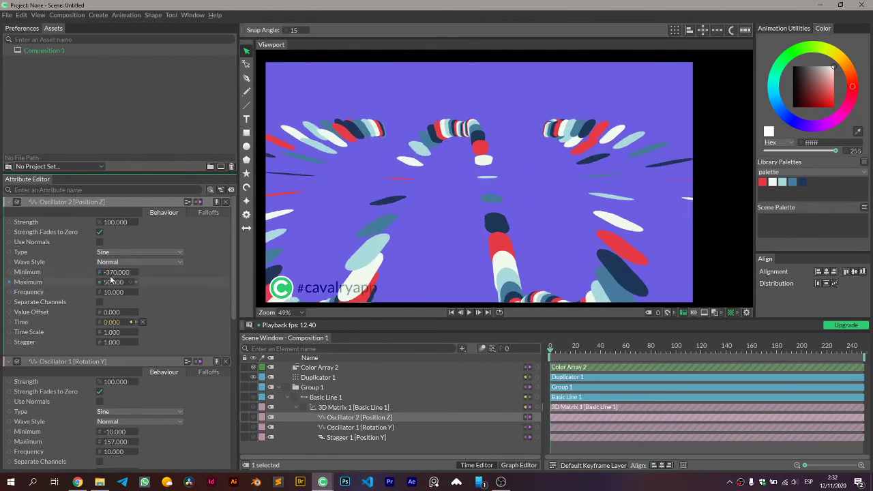
pyautogui.moveTo(114, 272); pyautogui.dragTo(605, 348)
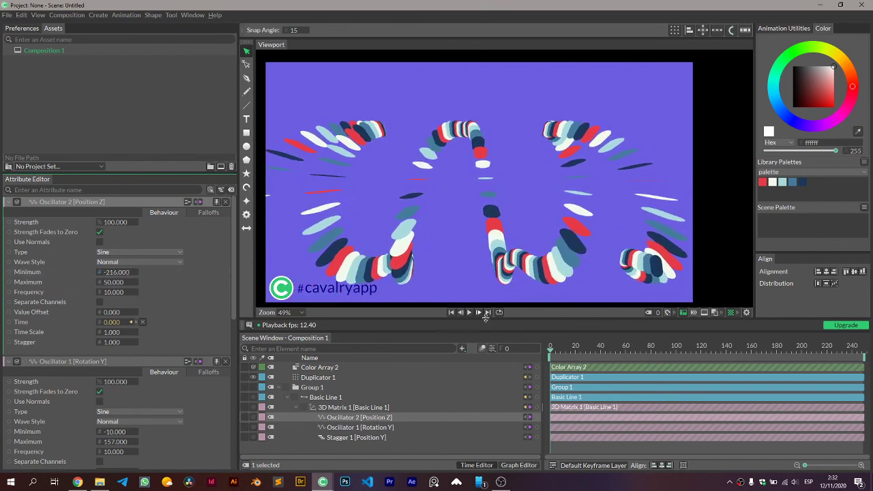
# Step: Increase Oscillator 1's Rotation Y stagger to 1.7, then play back the twisting ribbons
pyautogui.click(368, 427)
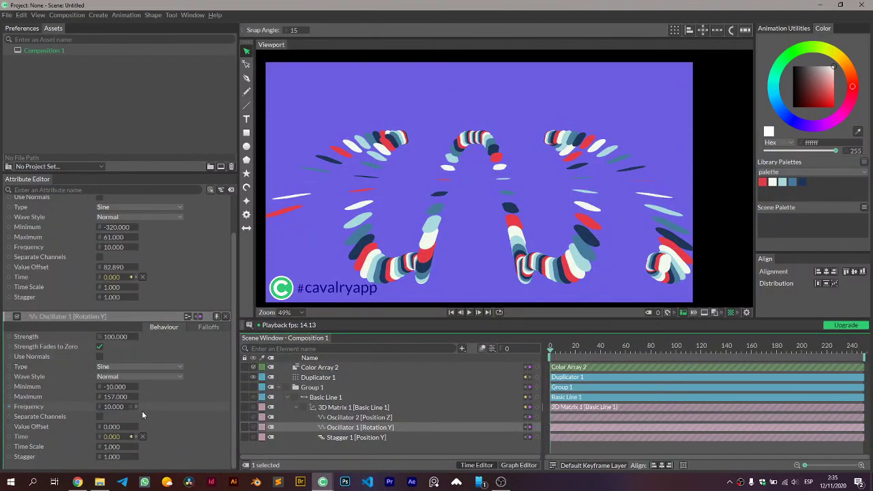
pyautogui.click(114, 457)
pyautogui.click(124, 467)
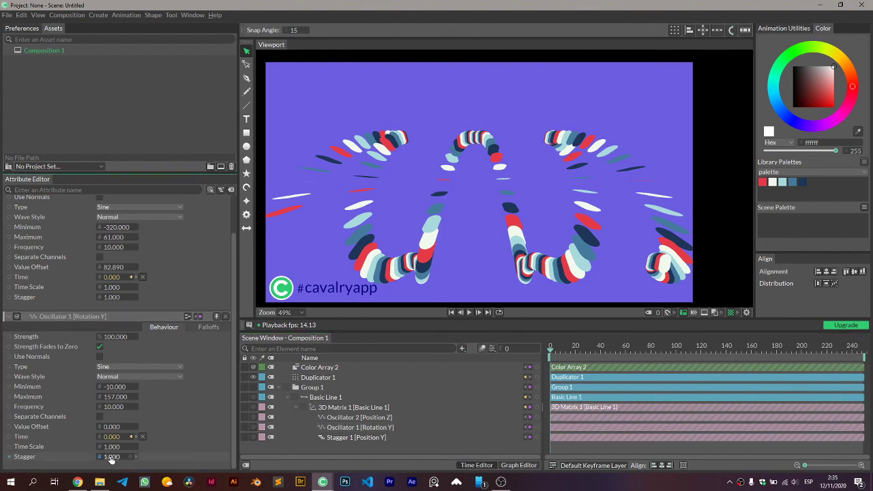
pyautogui.moveTo(113, 459); pyautogui.dragTo(126, 459)
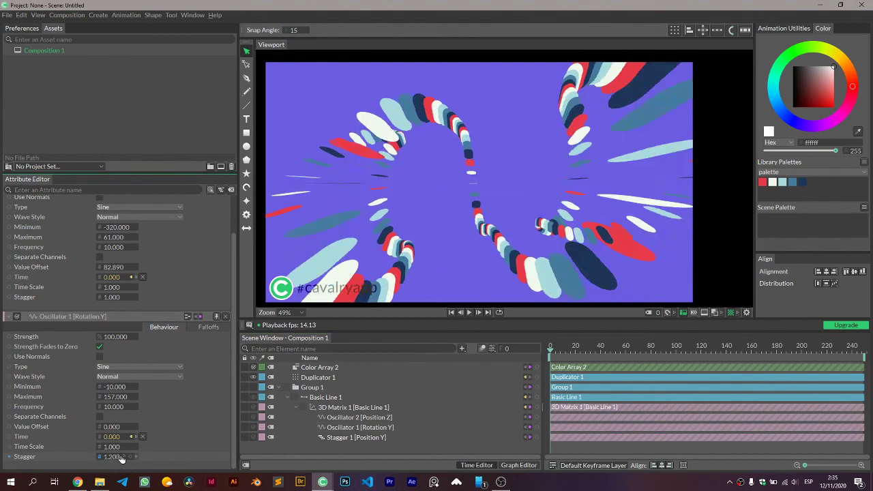
pyautogui.moveTo(127, 458); pyautogui.dragTo(144, 459)
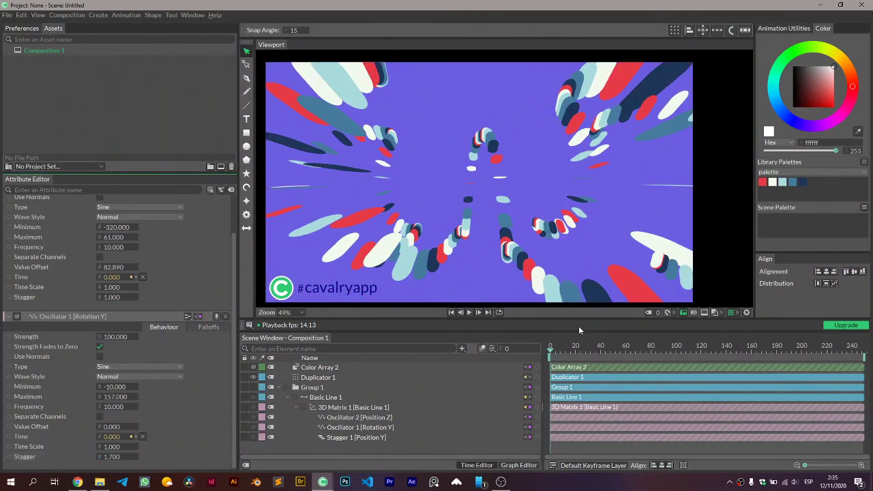
pyautogui.click(470, 313)
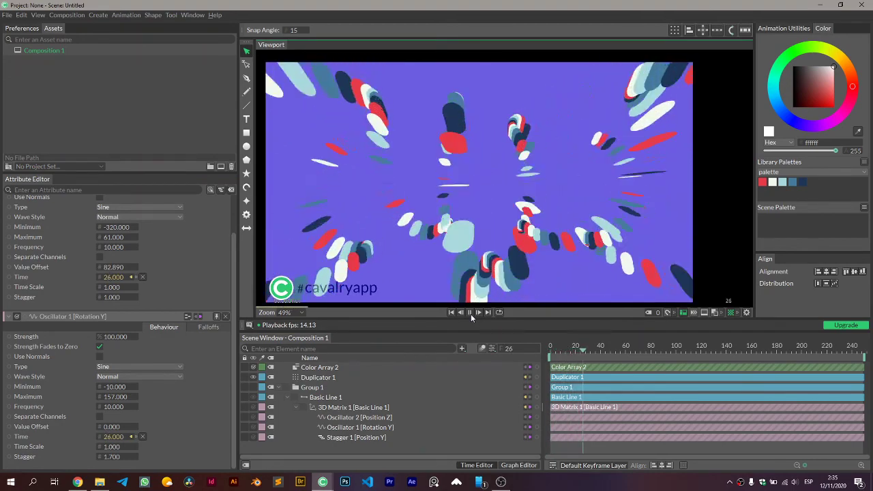